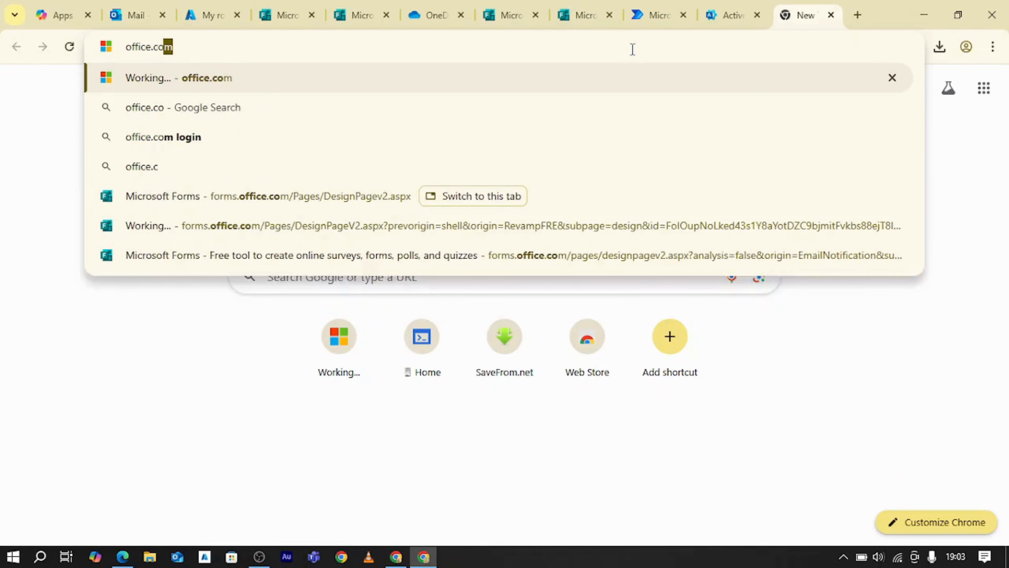
Go to office.com in the new browser tab
key("Return")
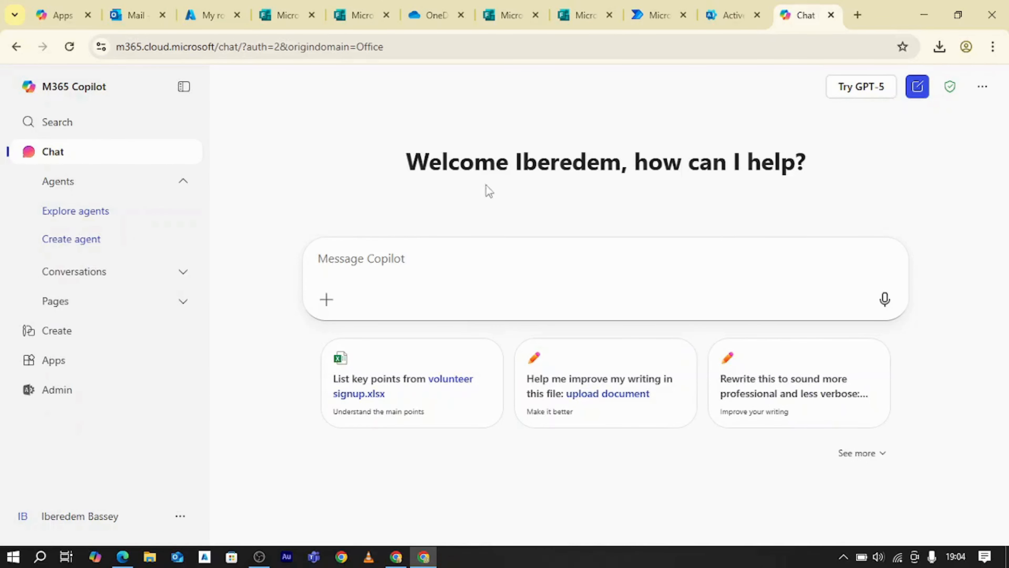
Load office.com in a new Incognito window
left_click(993, 47)
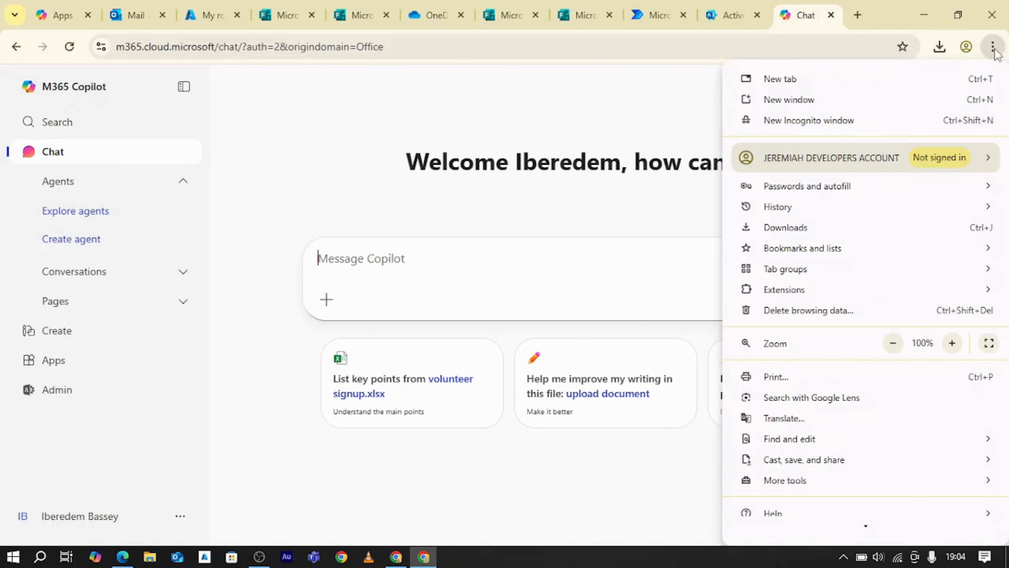
left_click(866, 120)
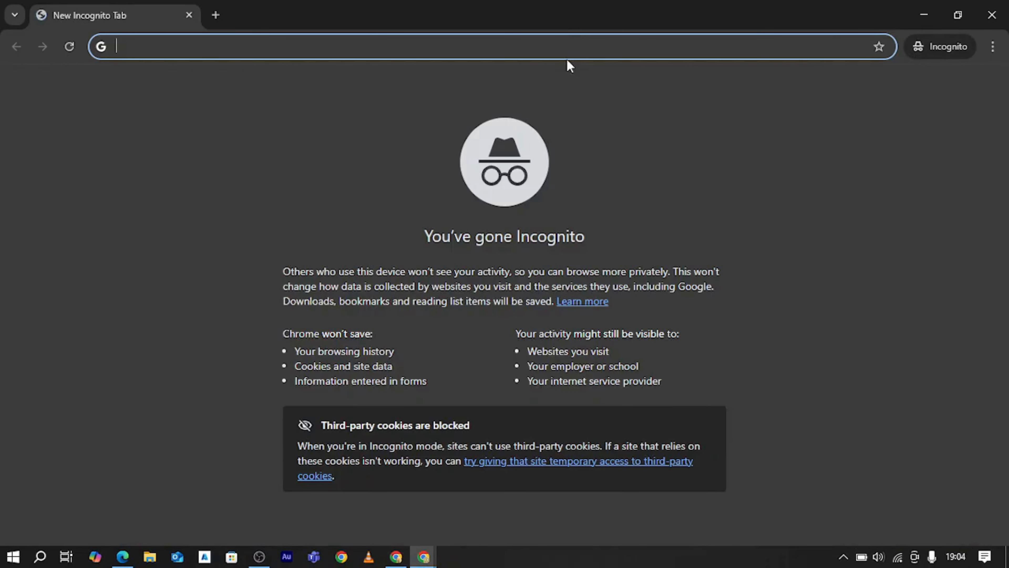
type("office.")
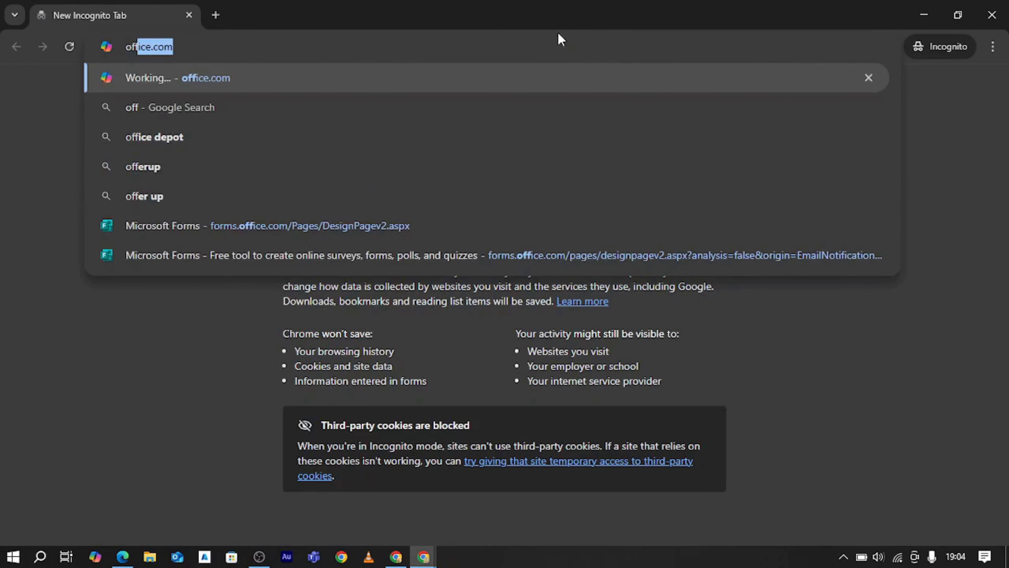
type("com")
key("Return")
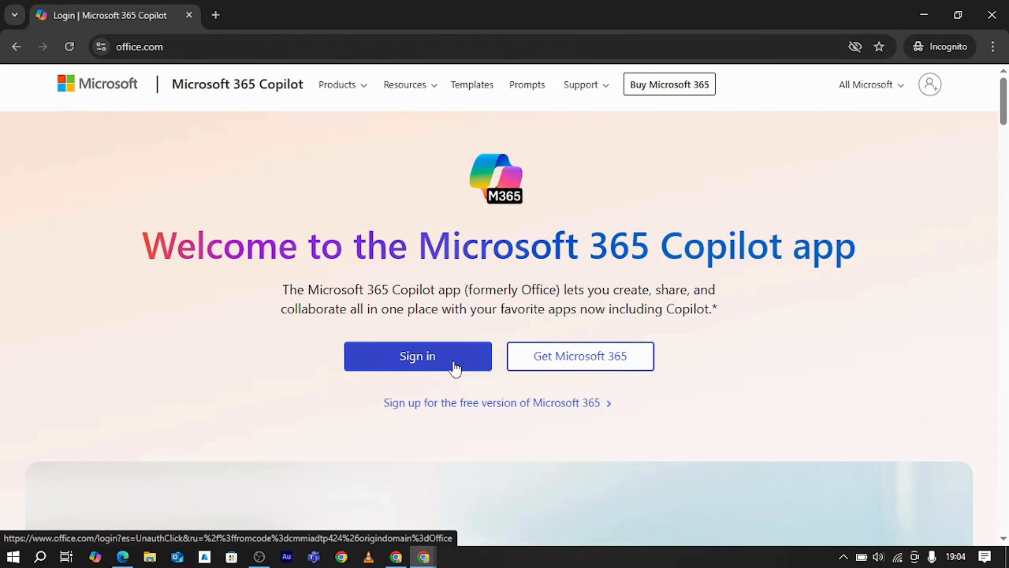
View the Microsoft account sign-in form and minimize the Incognito window
left_click(479, 353)
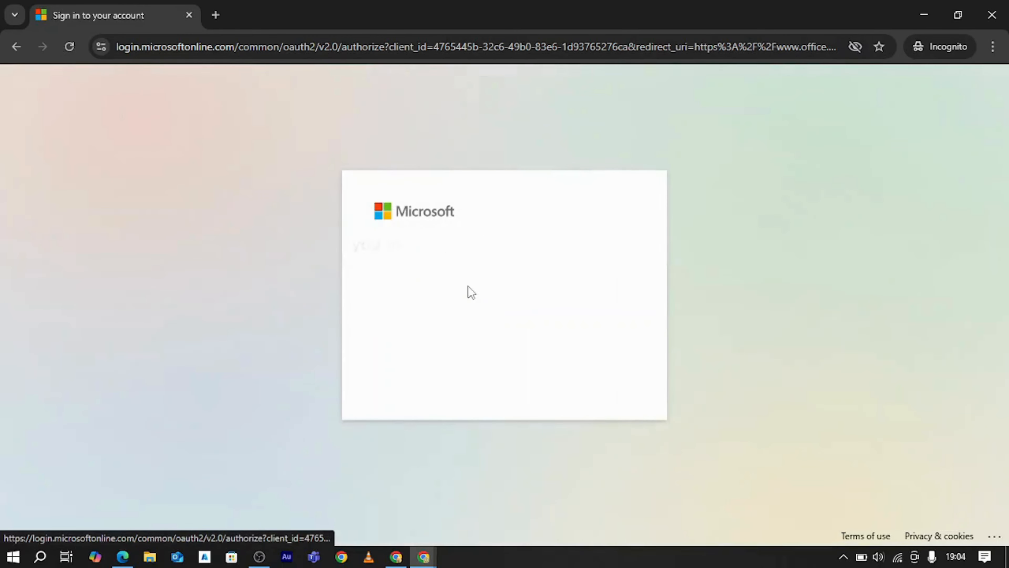
left_click(485, 252)
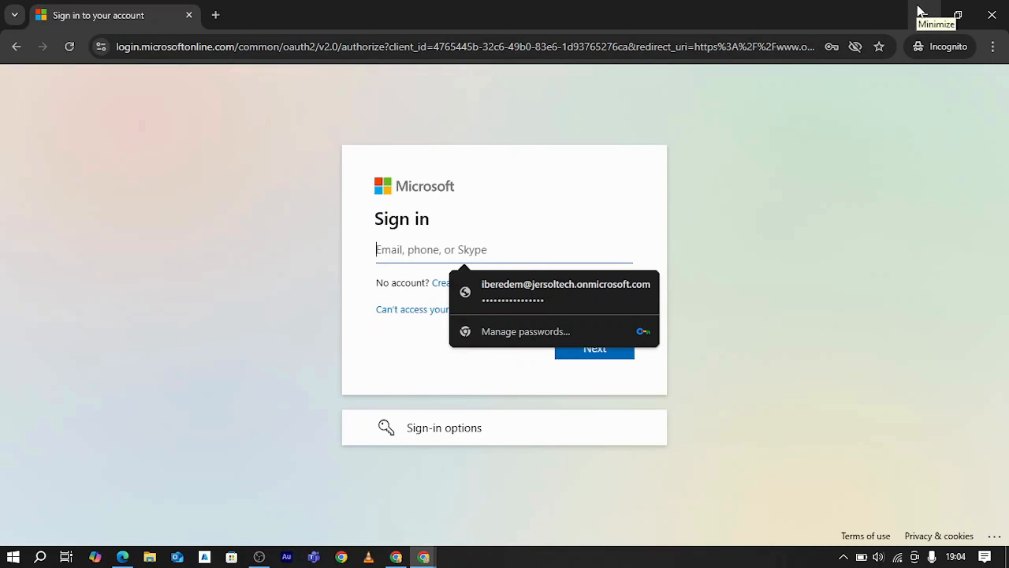
left_click(921, 13)
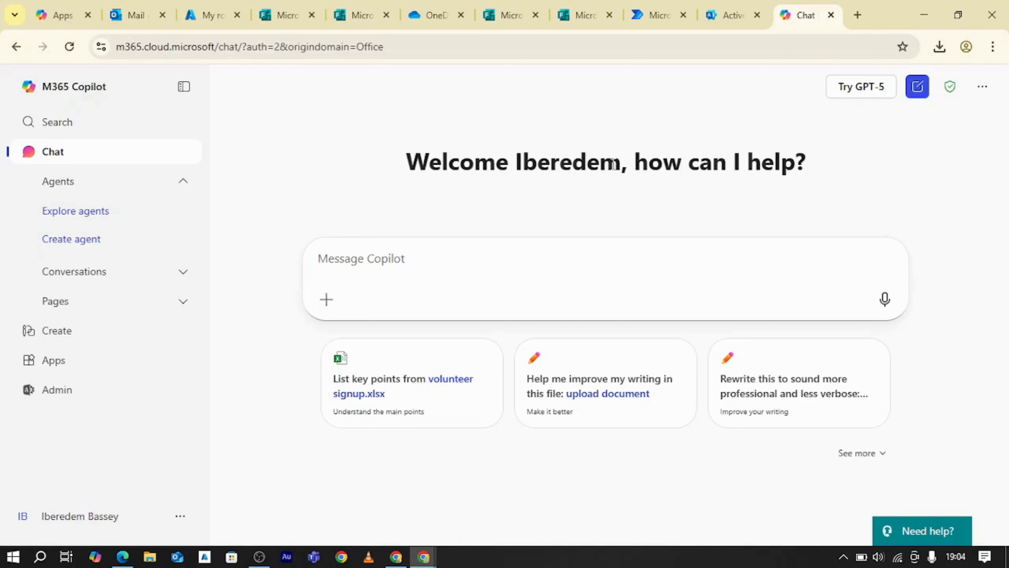
Open the Microsoft 365 admin center from Copilot and expand its navigation to show all entries
left_click(46, 393)
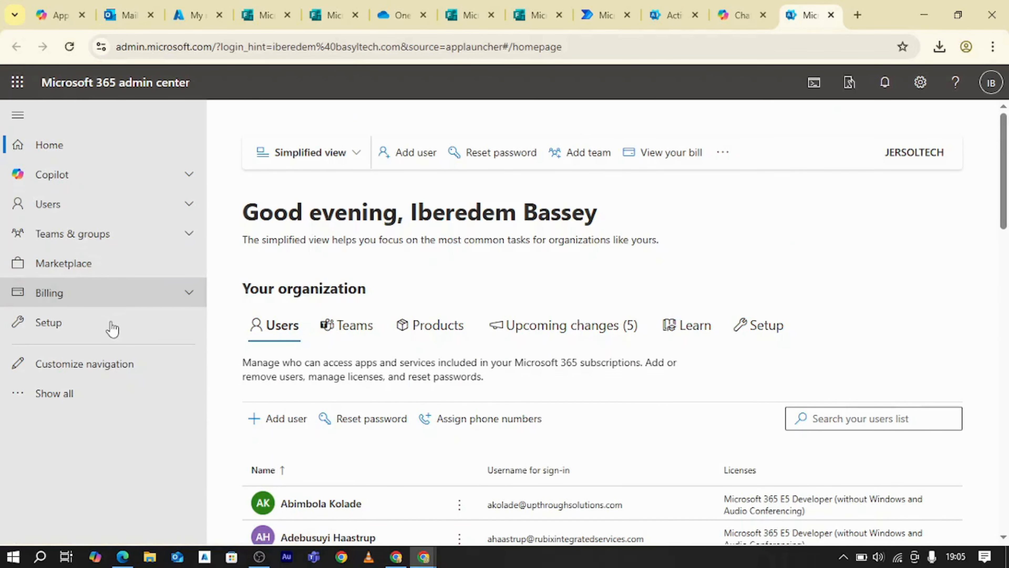
left_click(70, 391)
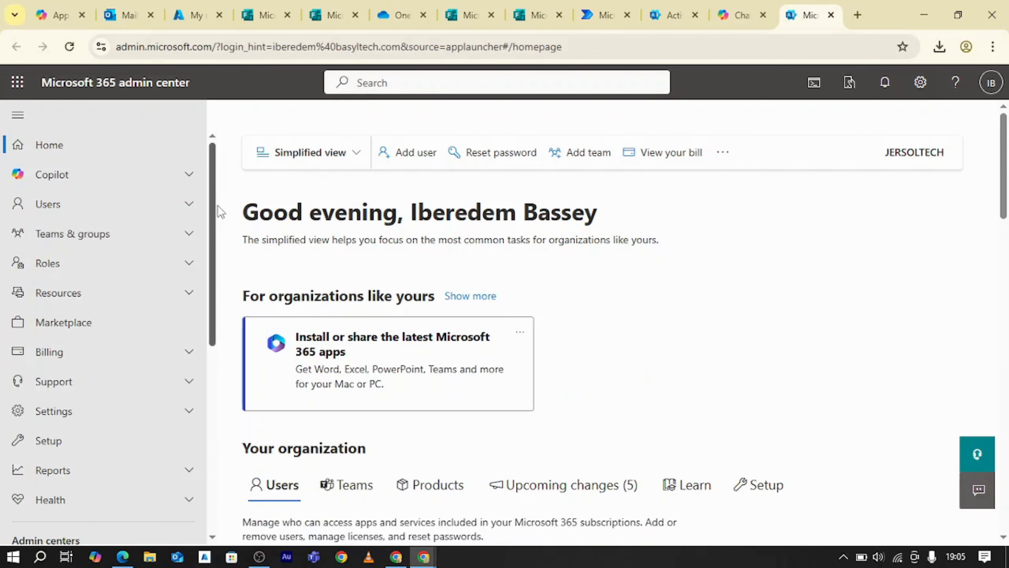
Open cmd.ms in a new tab and look through its list of Microsoft portal commands
left_click(857, 15)
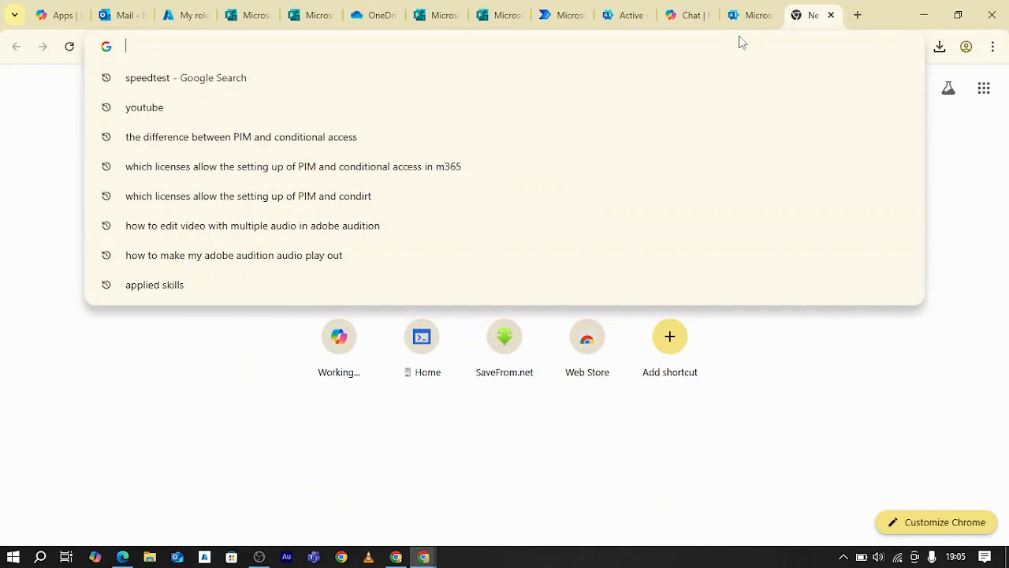
type("cmd.ms")
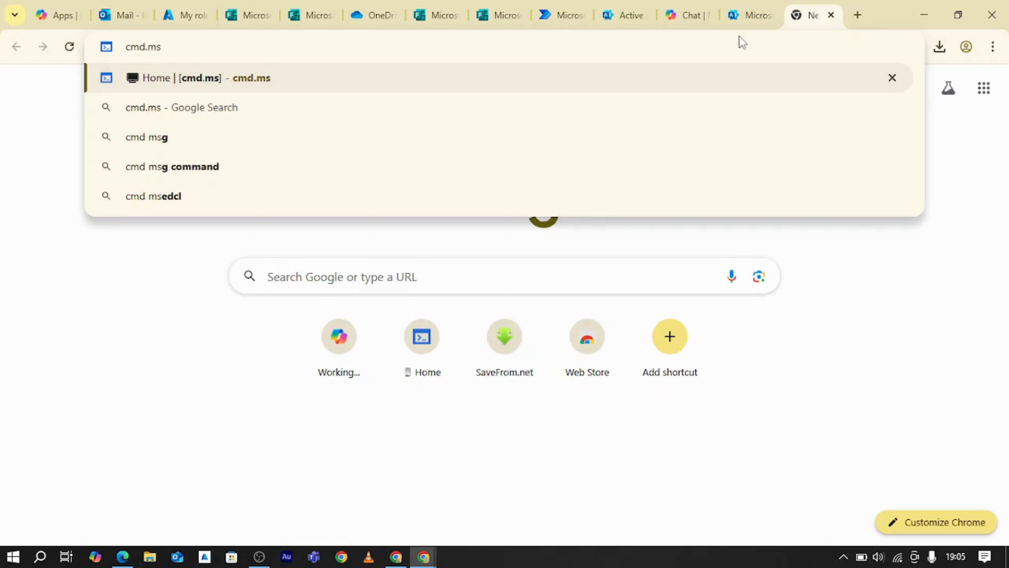
key("Return")
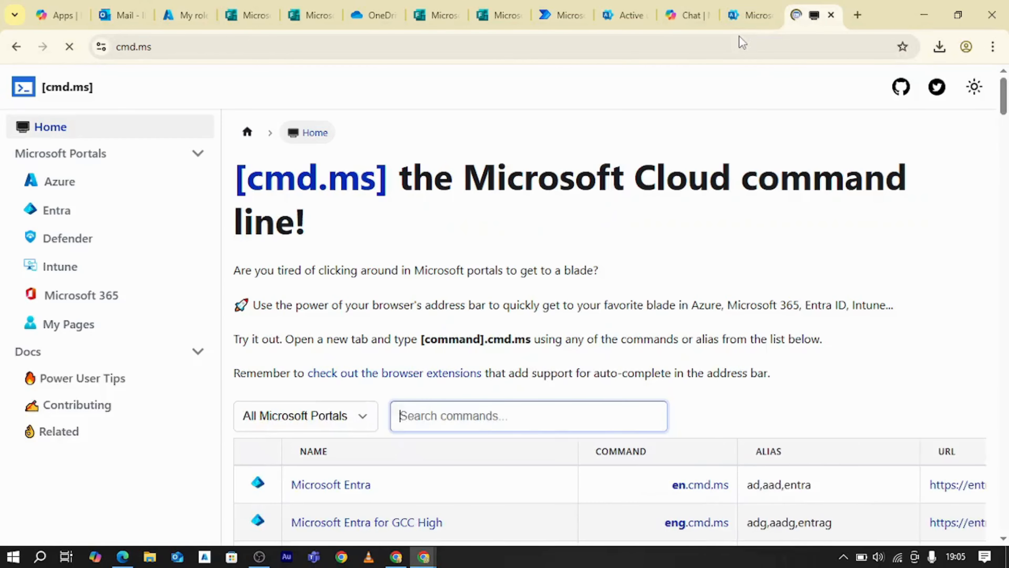
scroll(660, 194, "down", 4)
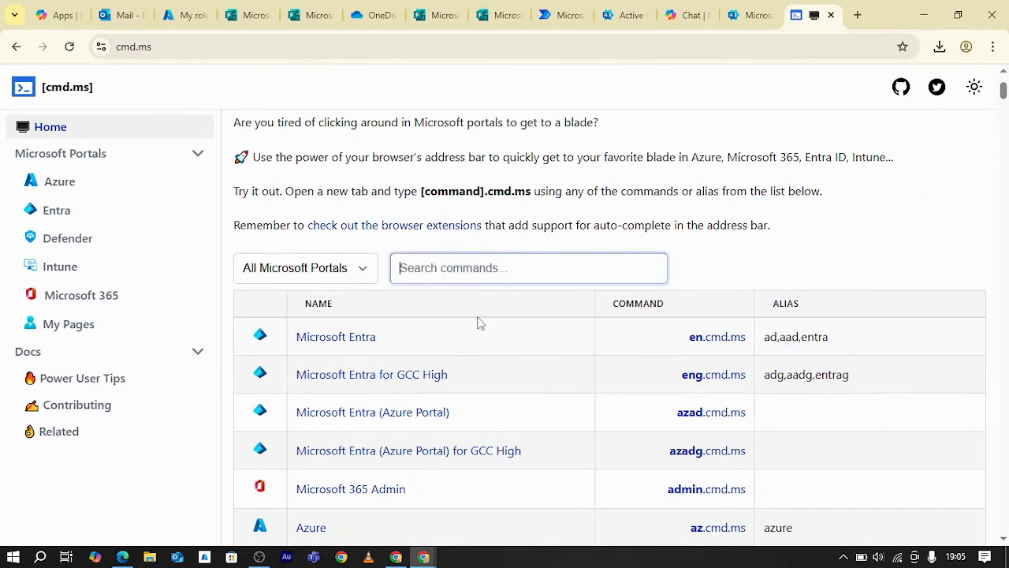
scroll(468, 334, "down", 2)
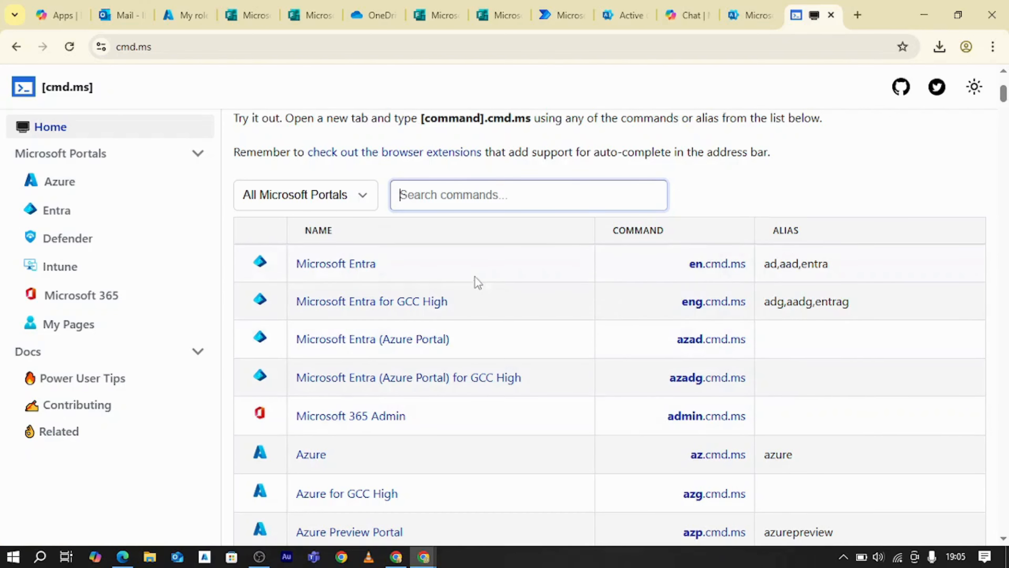
scroll(476, 277, "up", 5)
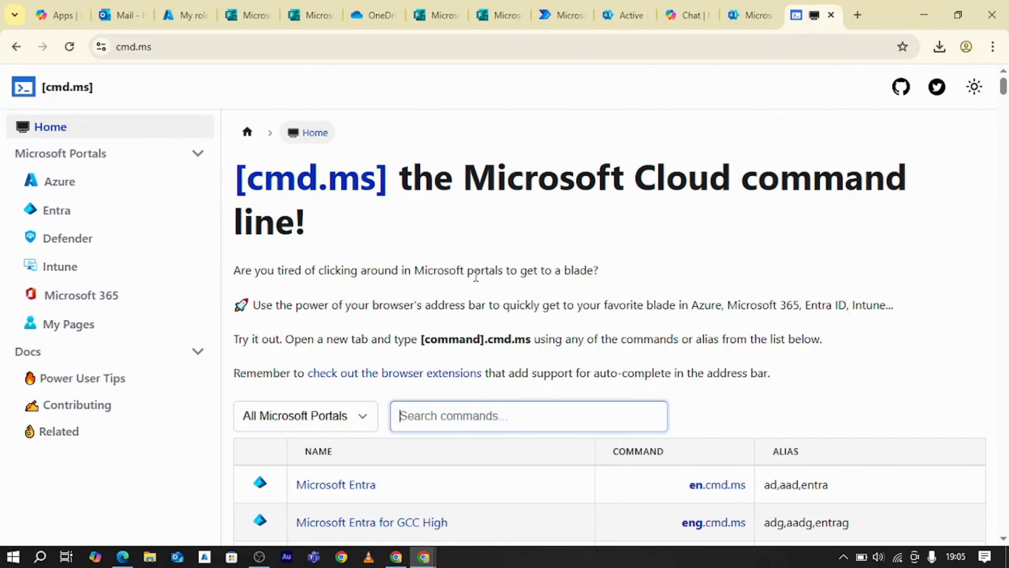
scroll(477, 280, "down", 2)
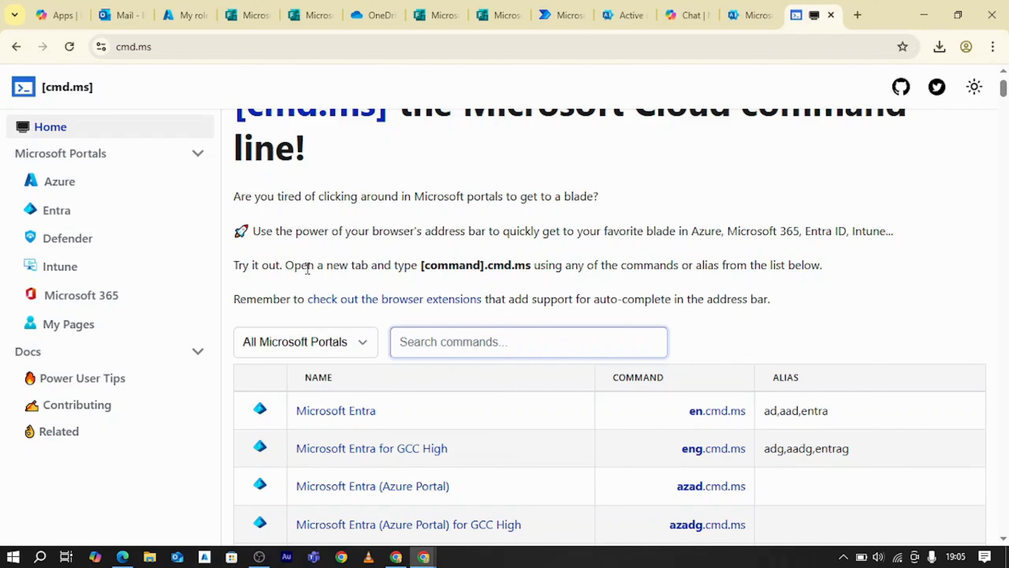
scroll(507, 279, "down", 5)
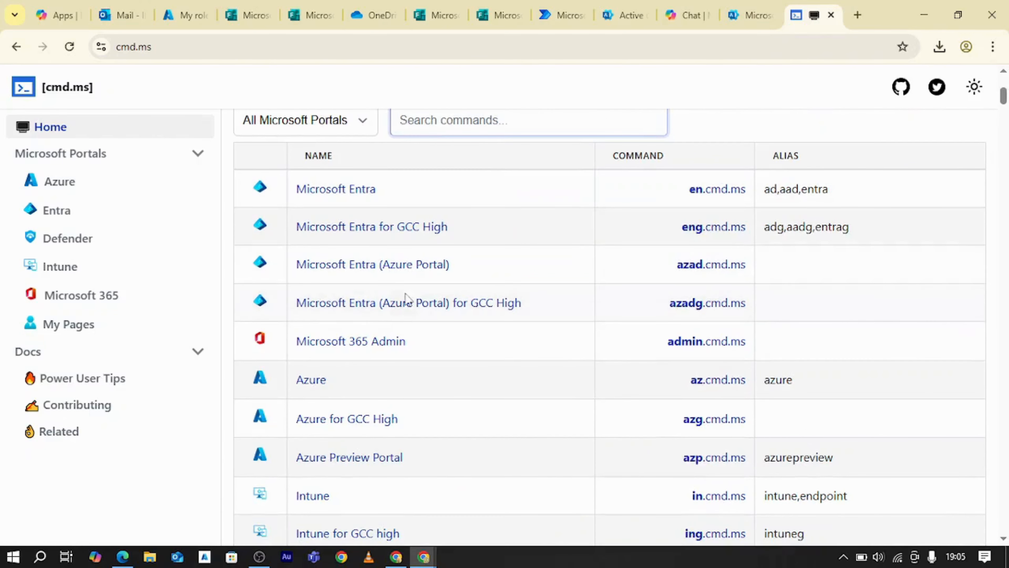
Open Microsoft 365 Admin from the cmd.ms list and return to the admin center tab opened earlier
left_click(368, 344)
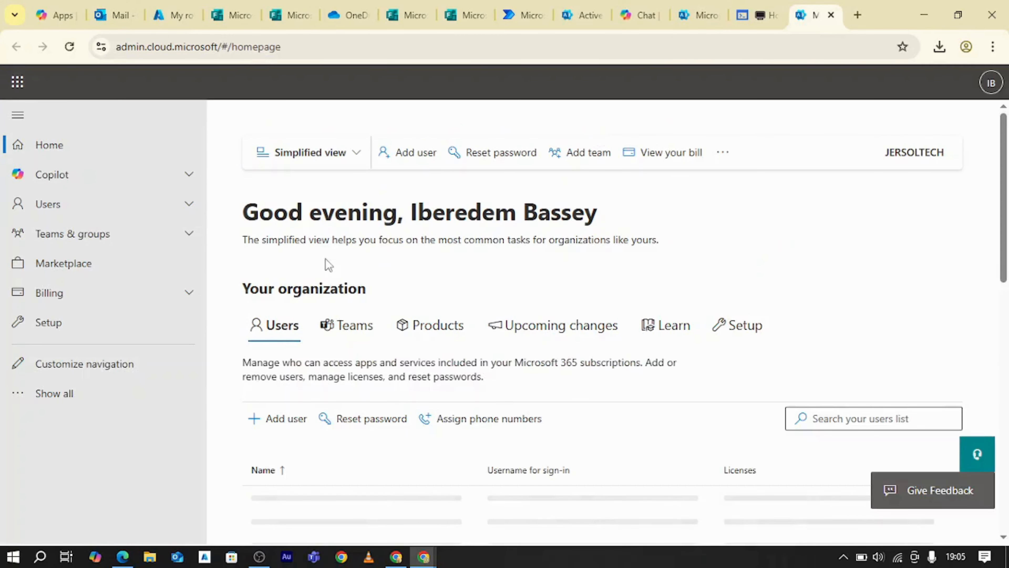
left_click(761, 9)
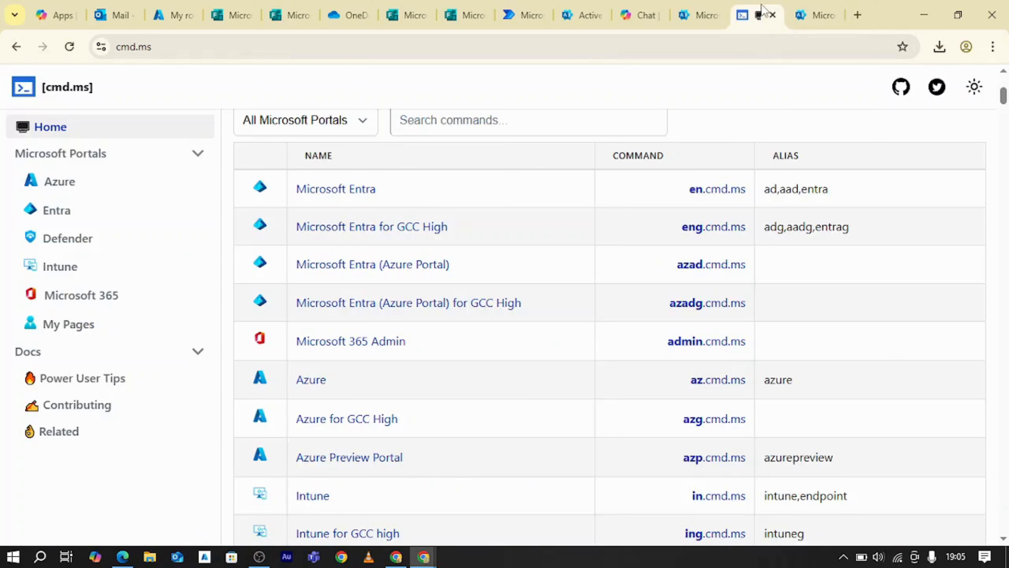
left_click(683, 15)
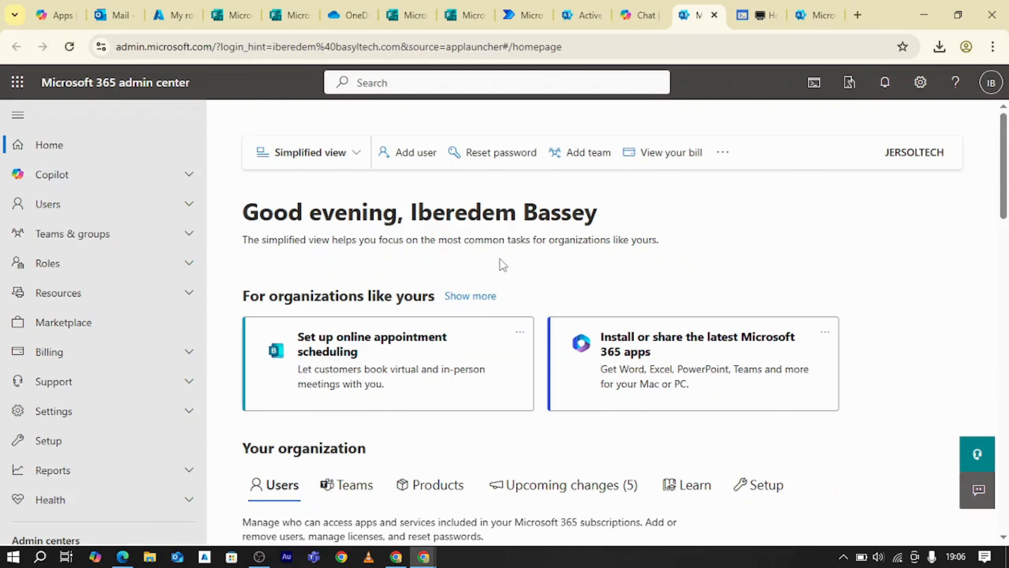
Show the organization's active users and start adding a new user
left_click(189, 205)
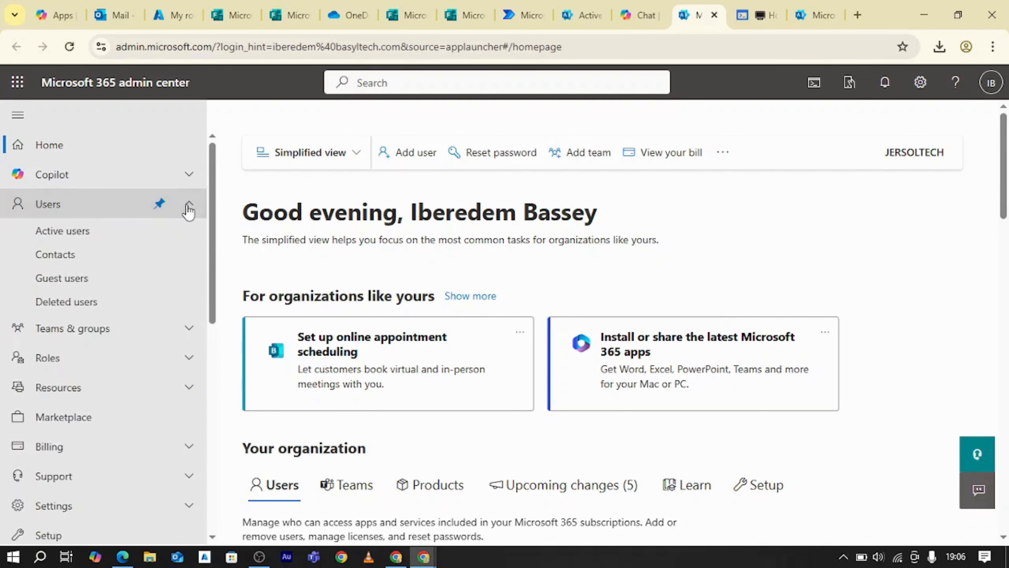
left_click(82, 238)
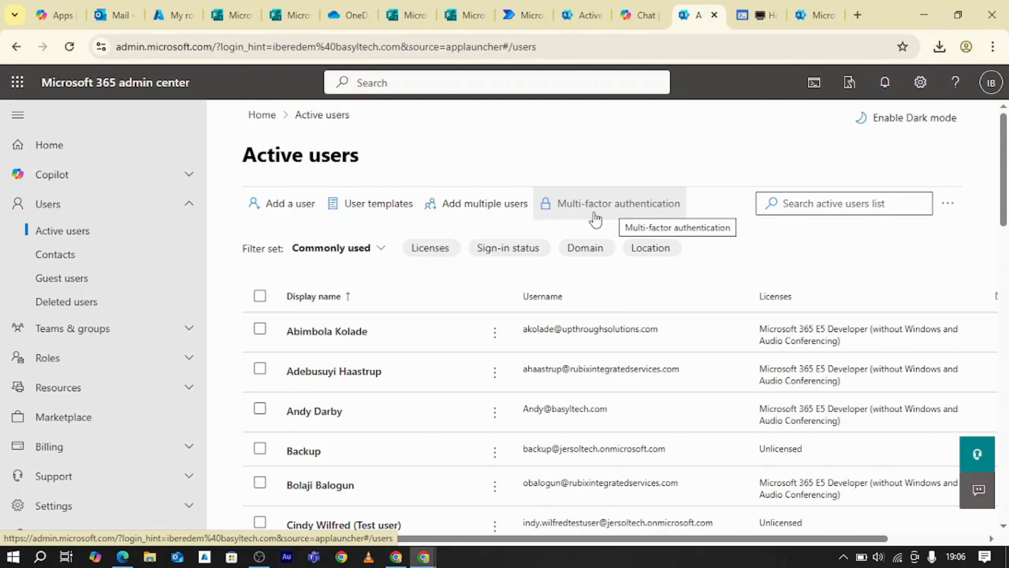
left_click(276, 207)
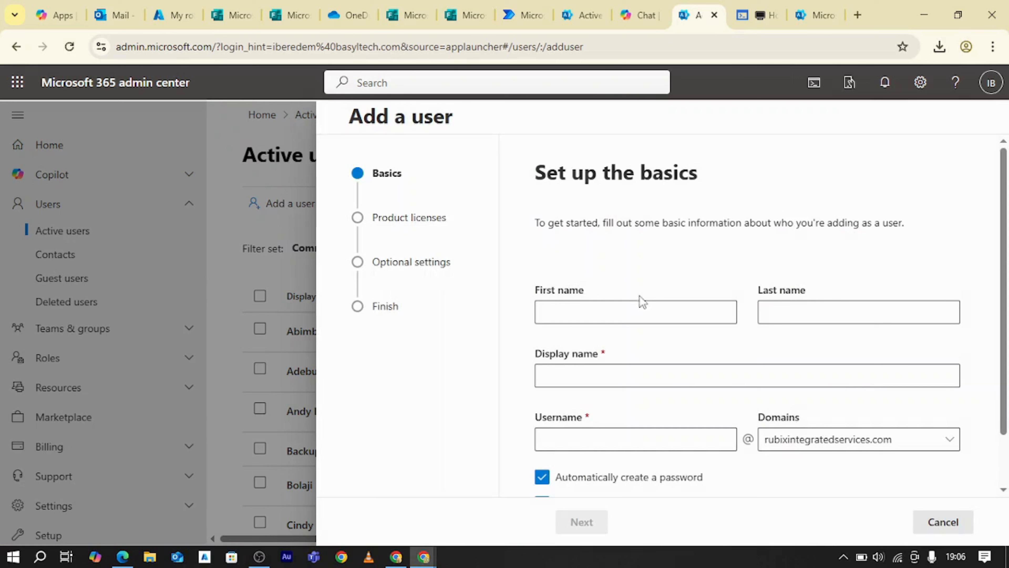
Enter Test1 as the first name and user1 as the last name, with Test1 user1 as the display name
left_click(575, 311)
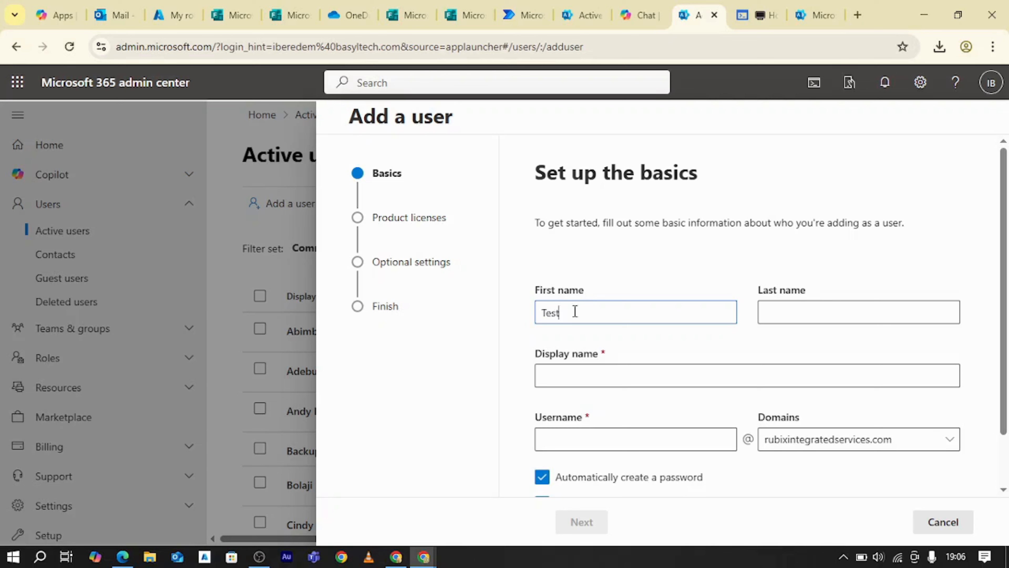
left_click(819, 317)
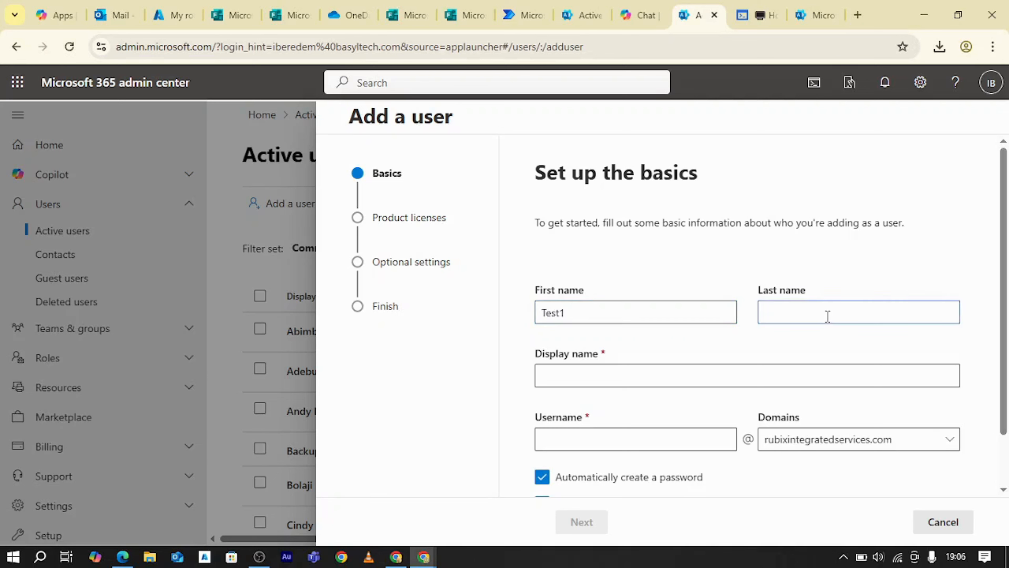
type("co")
type("user1")
left_click(598, 374)
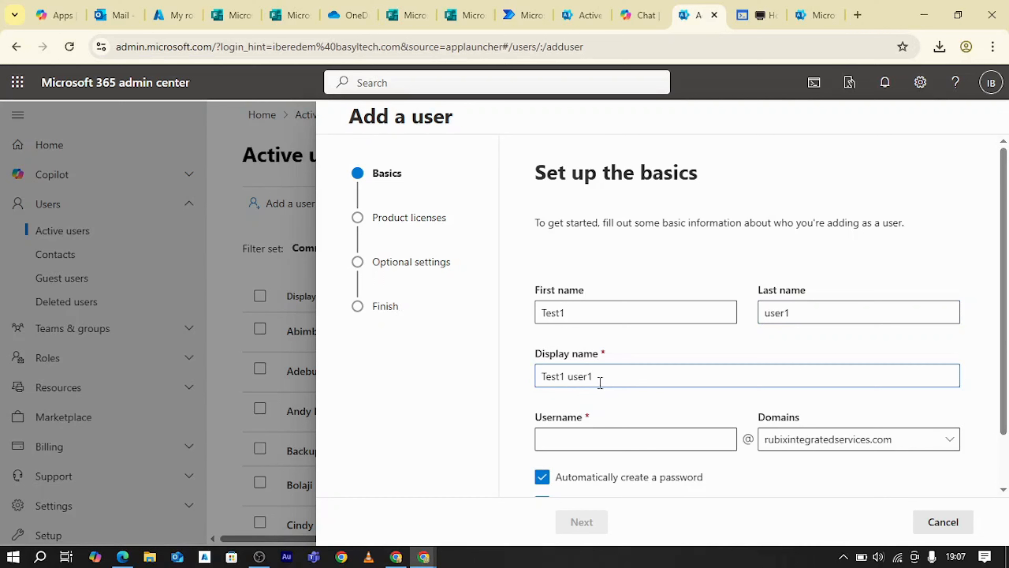
Set the username to test1 and choose basyltech.com as its domain
left_click(577, 442)
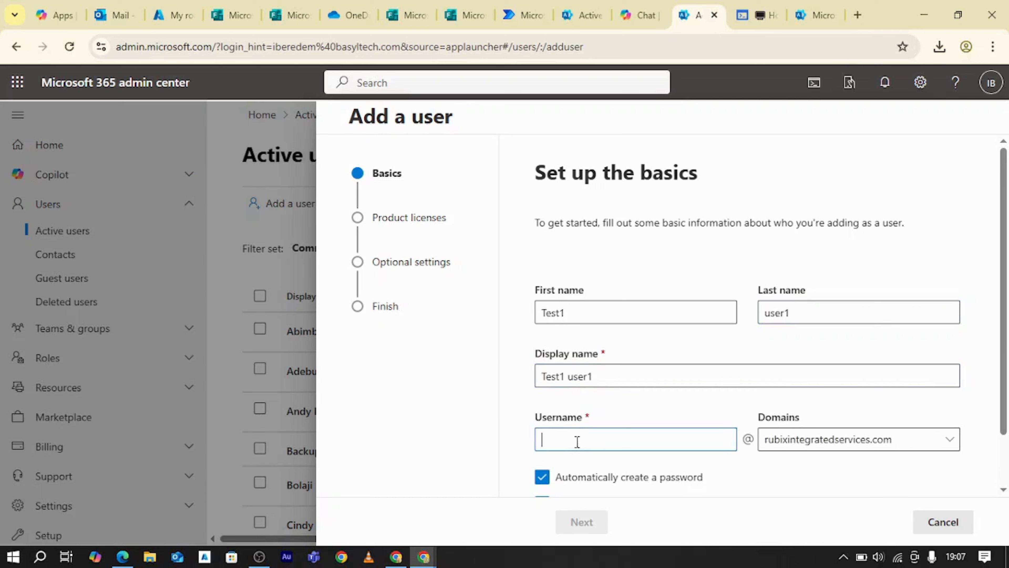
type("test1")
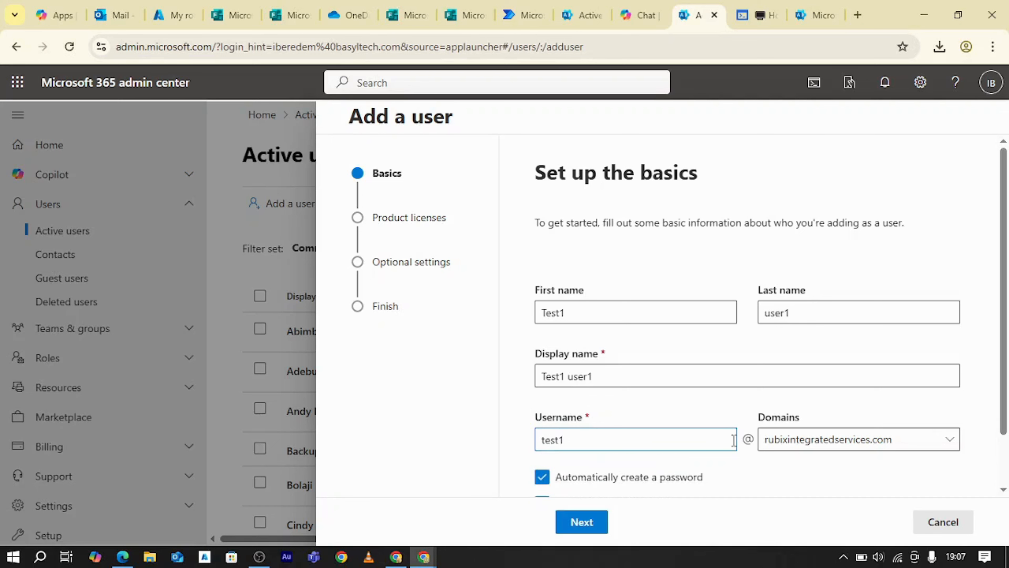
left_click(823, 439)
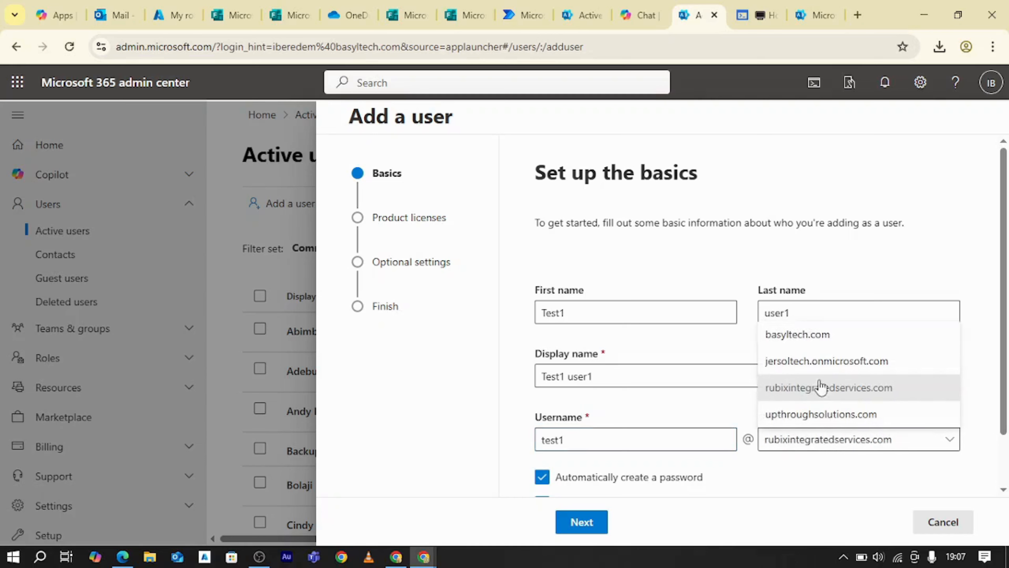
left_click(811, 338)
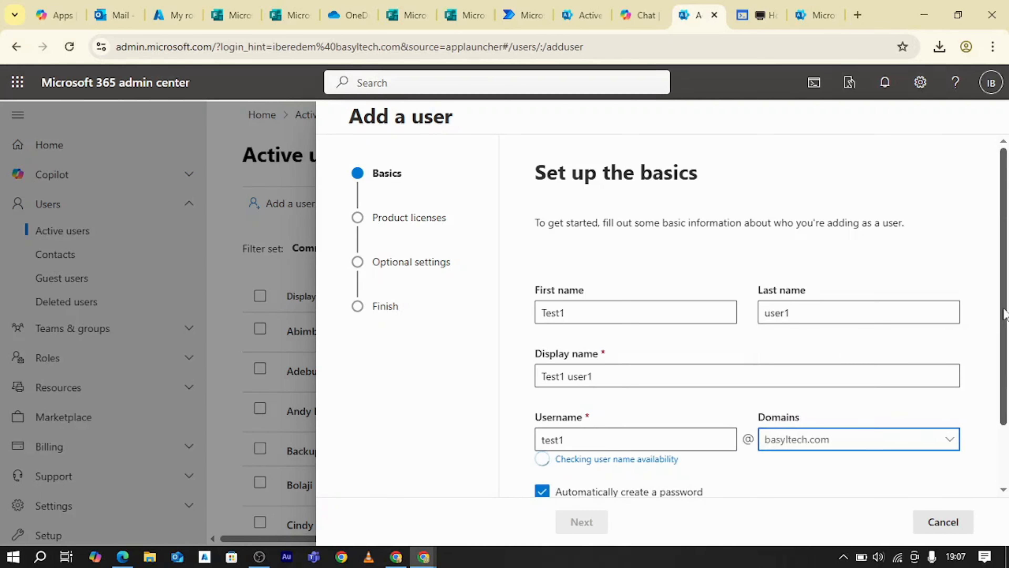
Turn off automatic password creation to view the manual password field, and turn the option back on
scroll(995, 315, "down", 2)
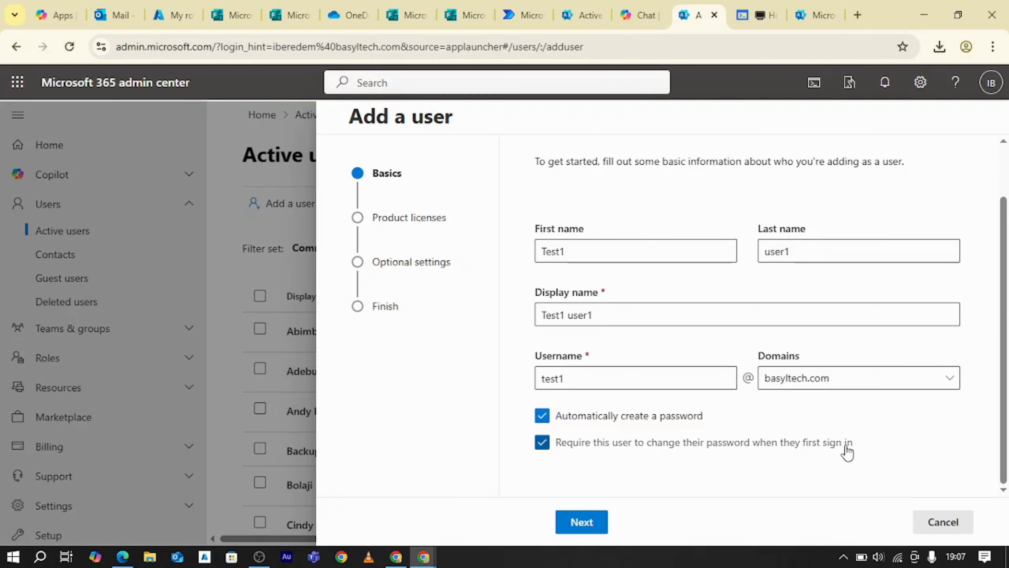
left_click(542, 415)
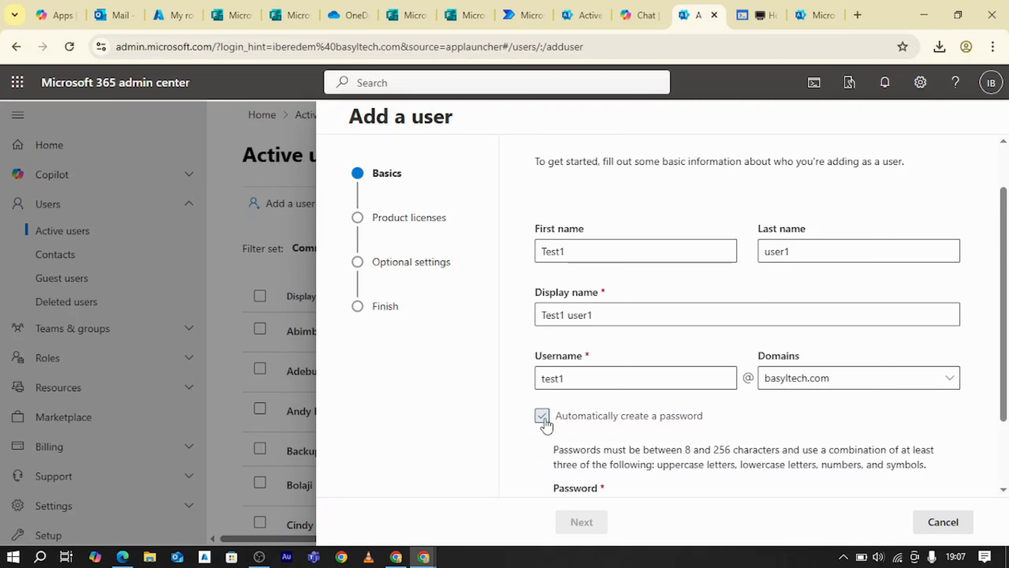
scroll(624, 429, "down", 2)
left_click(605, 420)
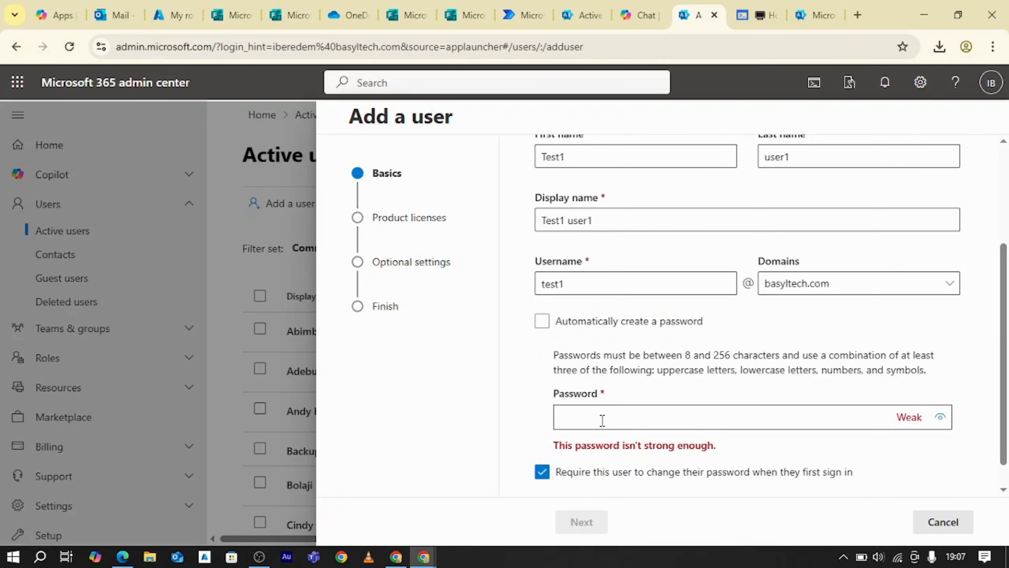
left_click(547, 321)
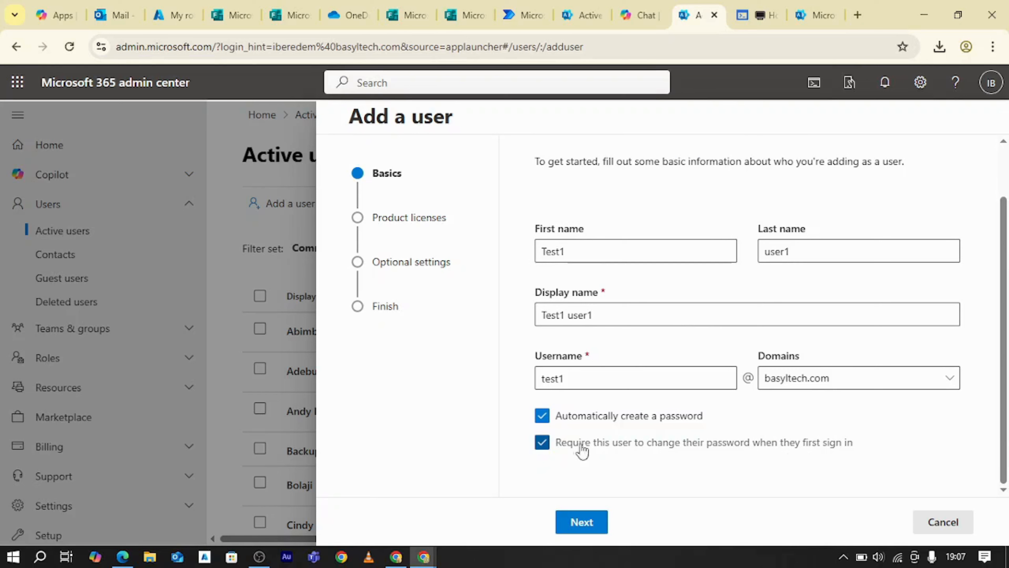
Turn the required password change at first sign-in off and on again, and continue to the product licenses
left_click(541, 443)
left_click(543, 444)
left_click(589, 529)
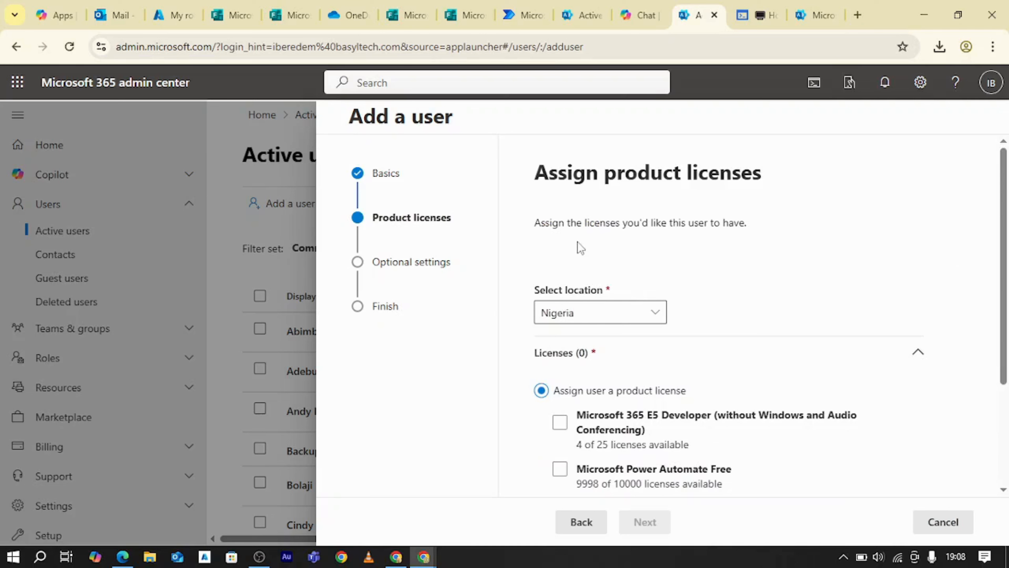
Assign the Microsoft 365 E5 Developer (without Windows and Audio Conferencing) license to the new user
scroll(721, 246, "down", 2)
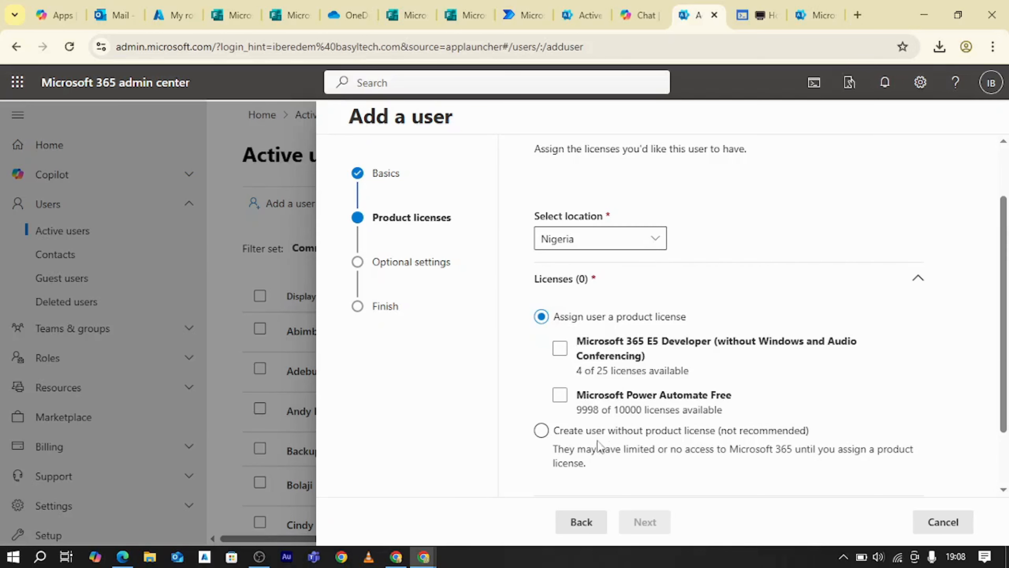
scroll(665, 444, "down", 2)
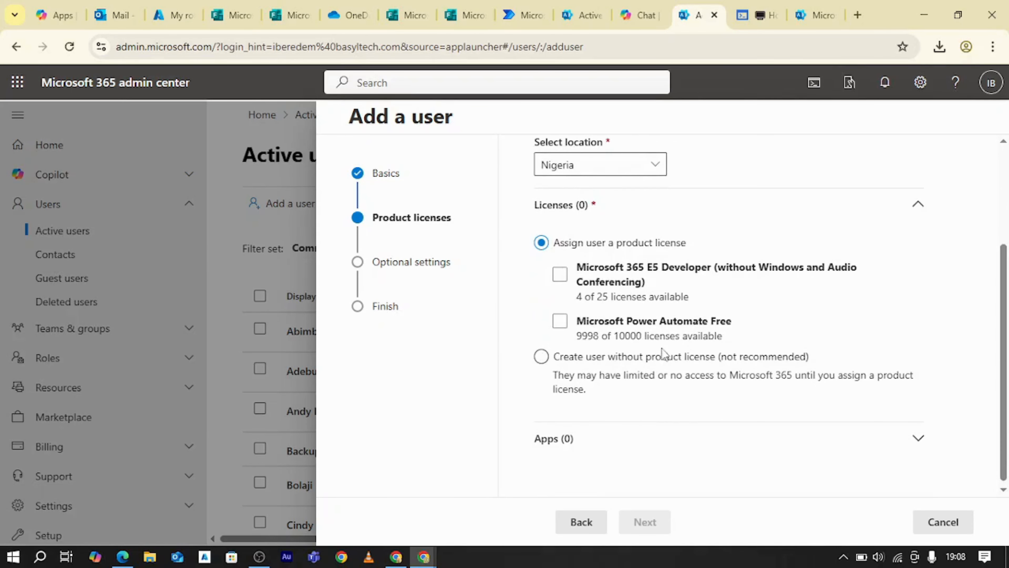
left_click(610, 280)
left_click(599, 280)
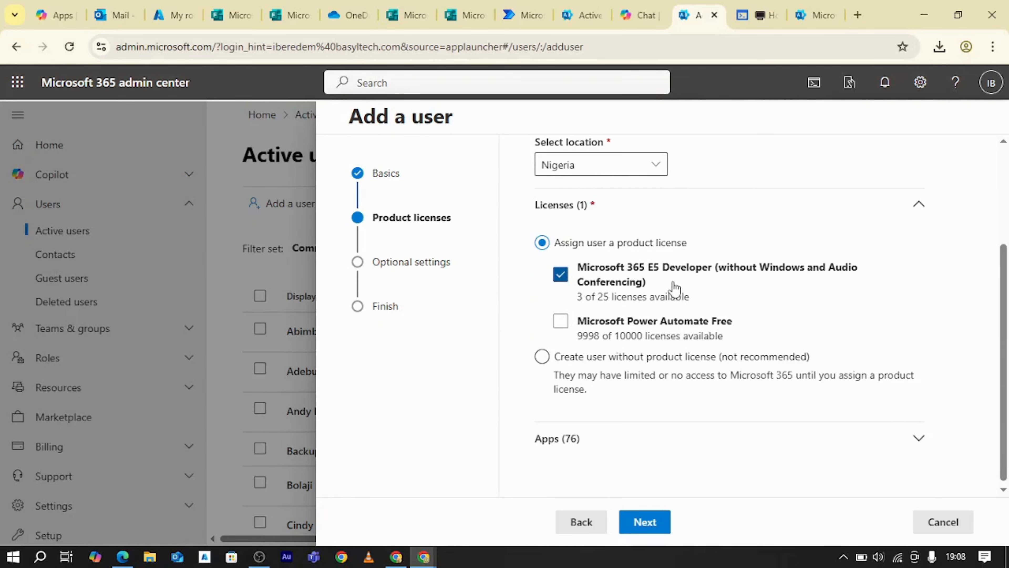
Expand the list of apps included with the license and look through it, with apps shown for all licenses
scroll(674, 287, "down", 1)
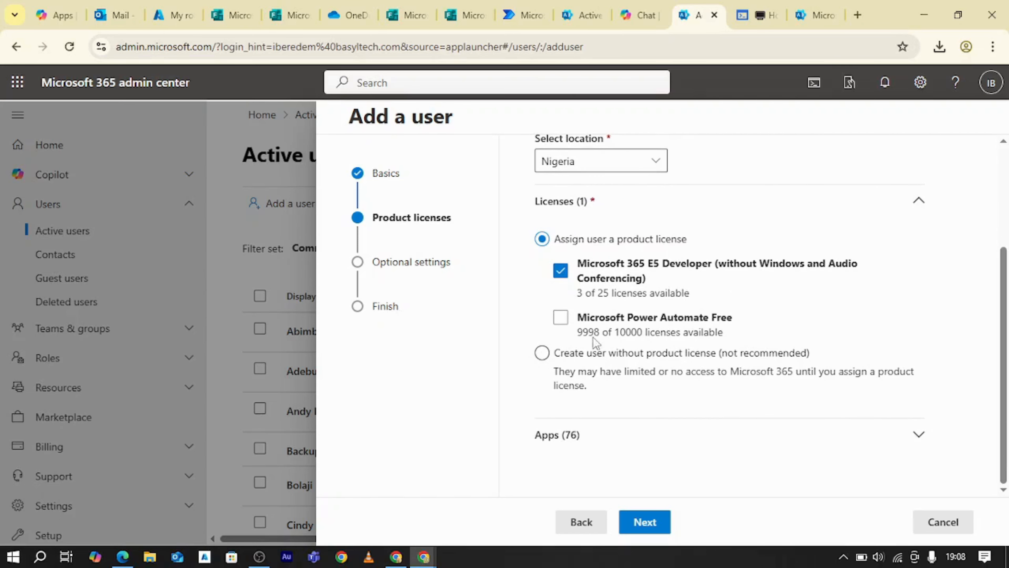
left_click(592, 440)
scroll(591, 439, "down", 6)
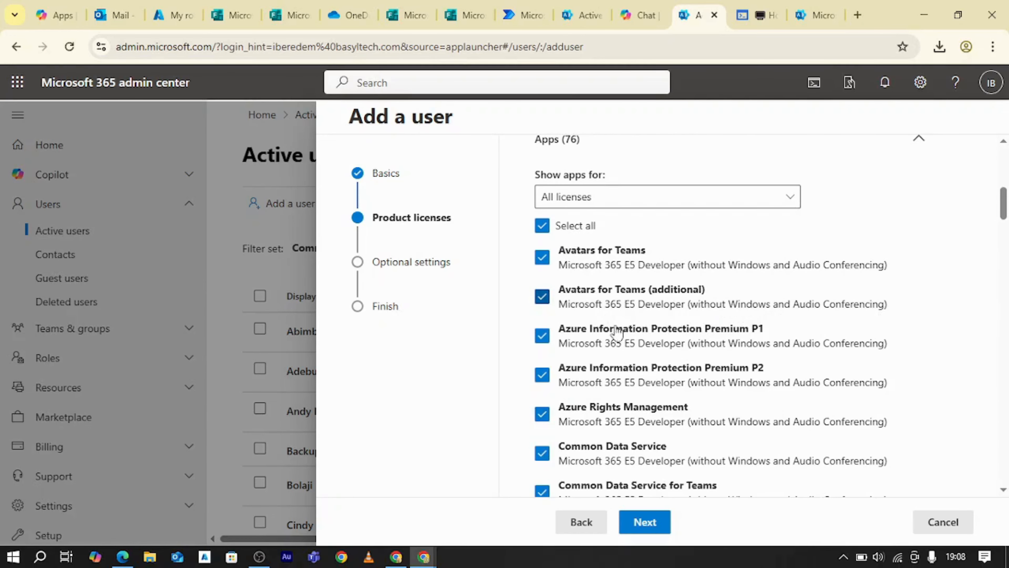
scroll(609, 351, "down", 5)
scroll(609, 352, "down", 3)
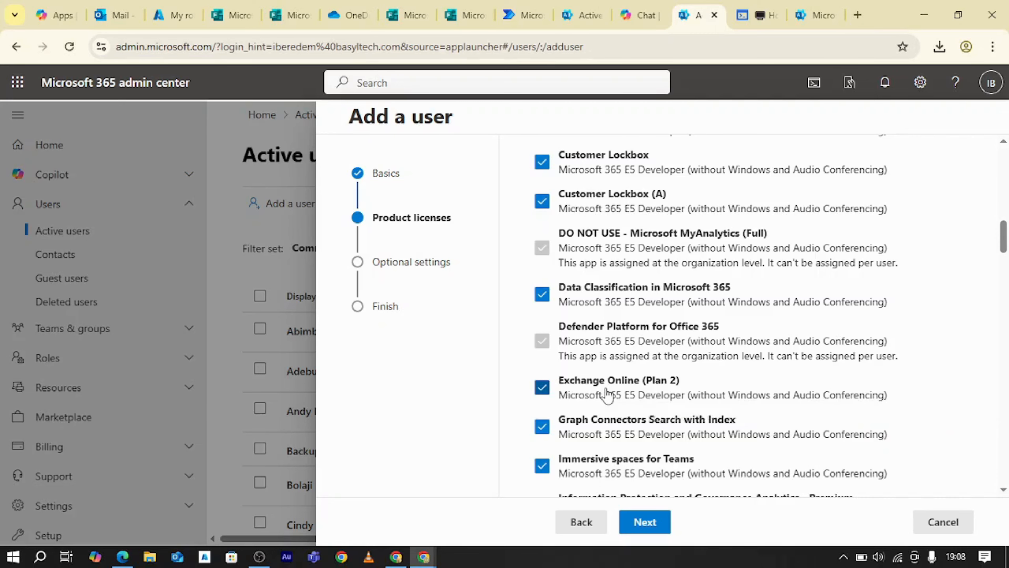
scroll(605, 389, "up", 10)
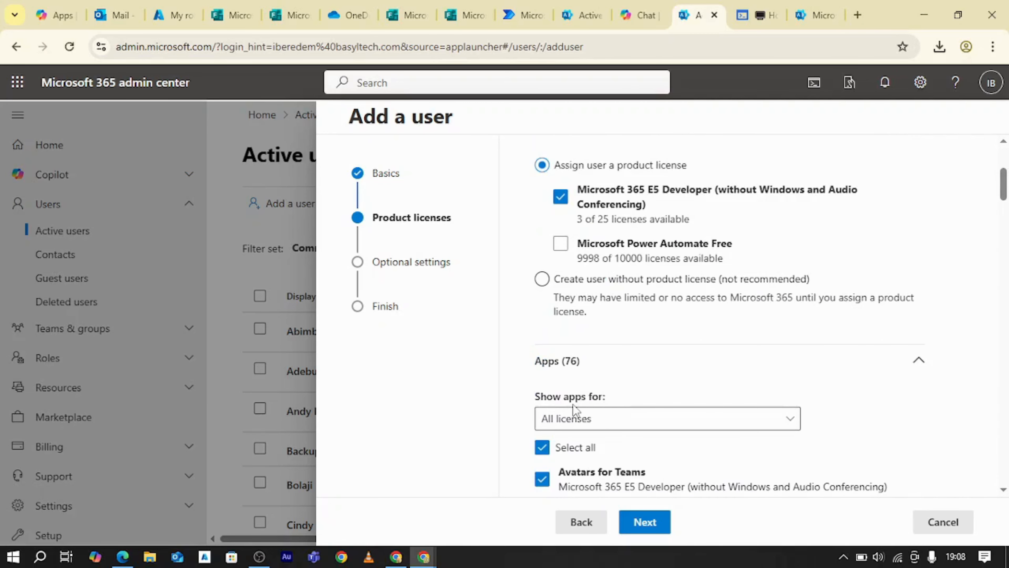
left_click(576, 415)
left_click(618, 415)
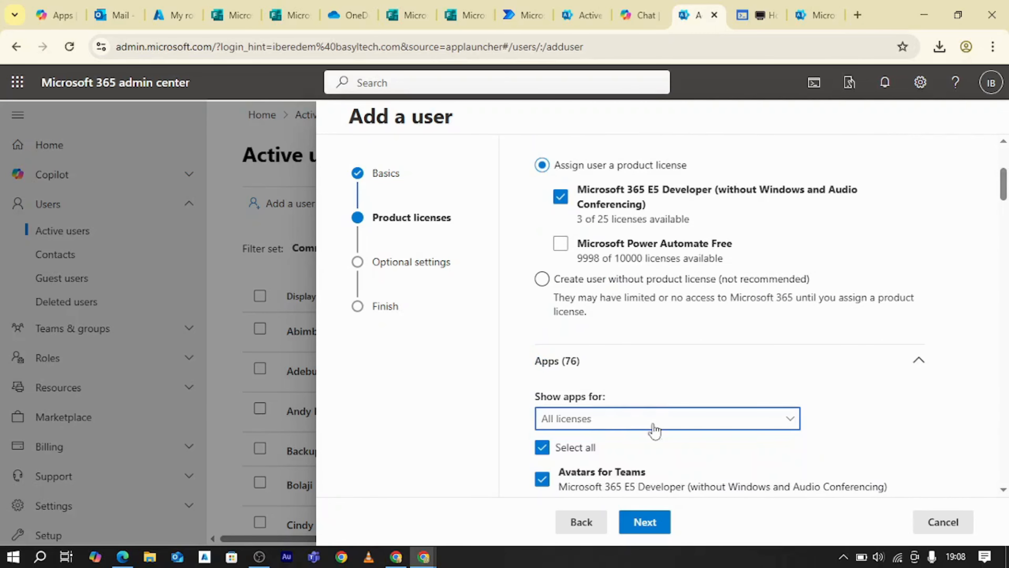
Continue to the optional settings and choose Admin center access under the new user's roles
left_click(645, 521)
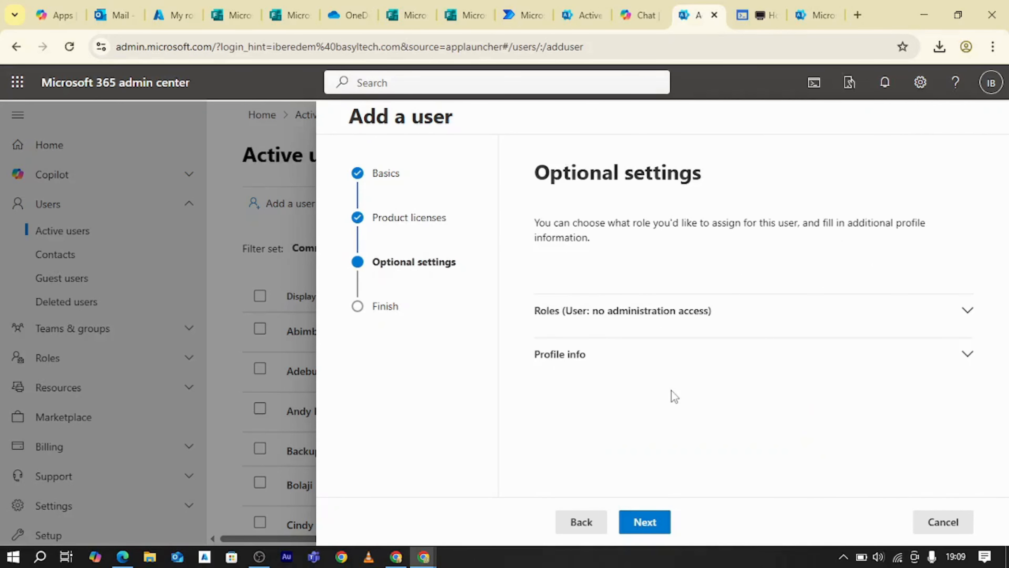
left_click(613, 322)
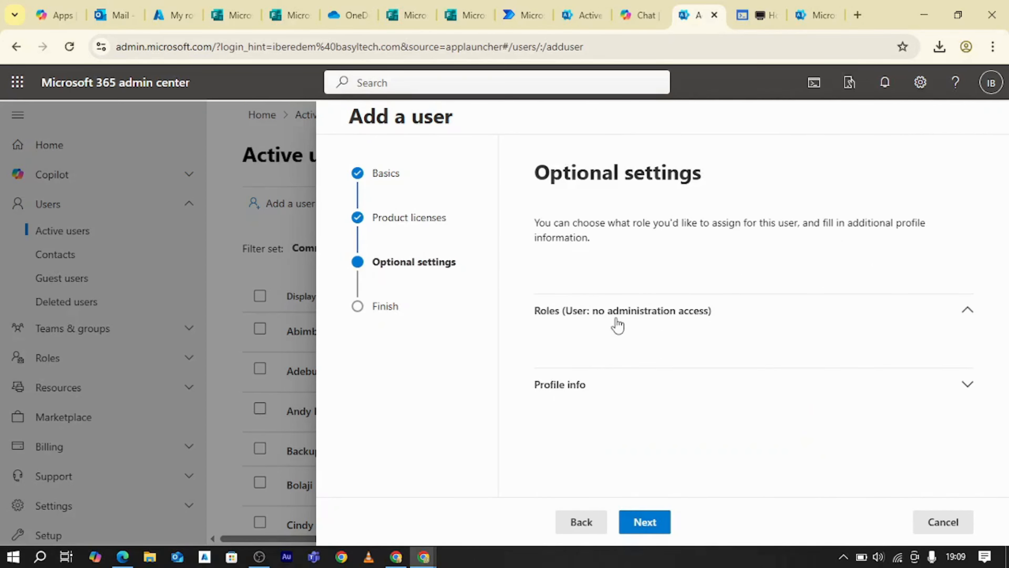
scroll(633, 322, "down", 3)
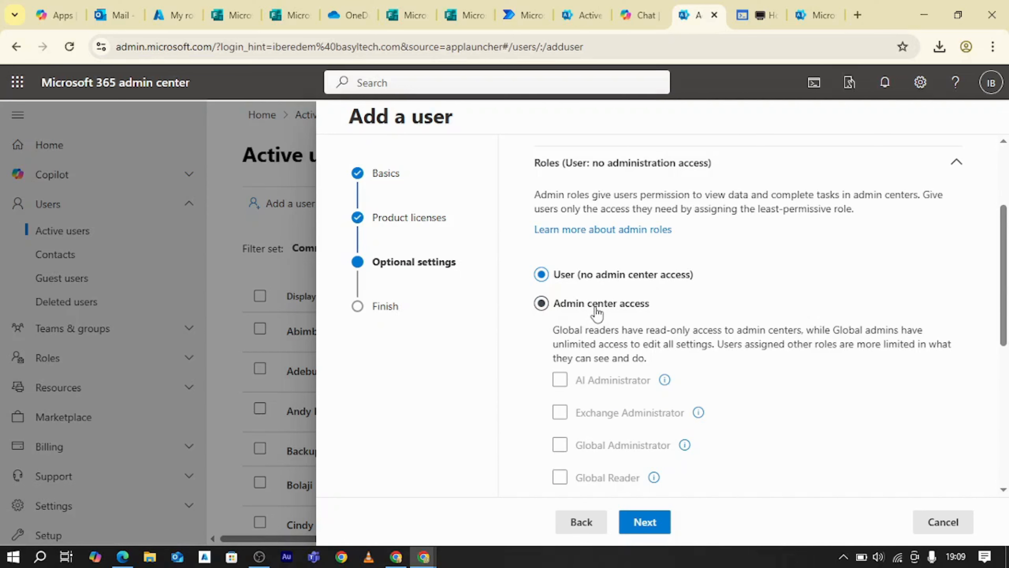
left_click(596, 312)
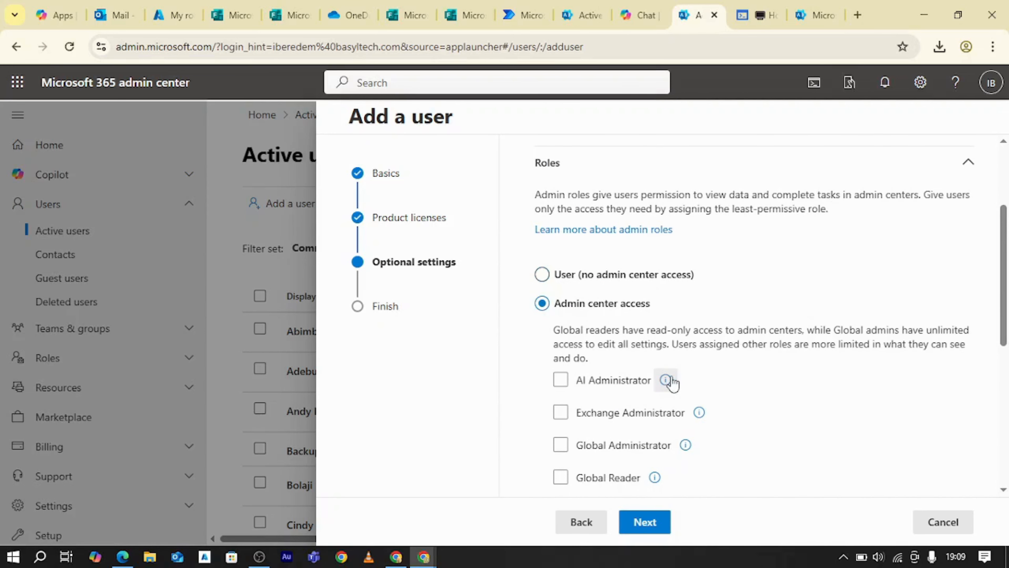
Examine the available admin roles and the descriptions of Global Administrator, Global Reader and Exchange Administrator
mouse_move(671, 382)
scroll(671, 383, "down", 3)
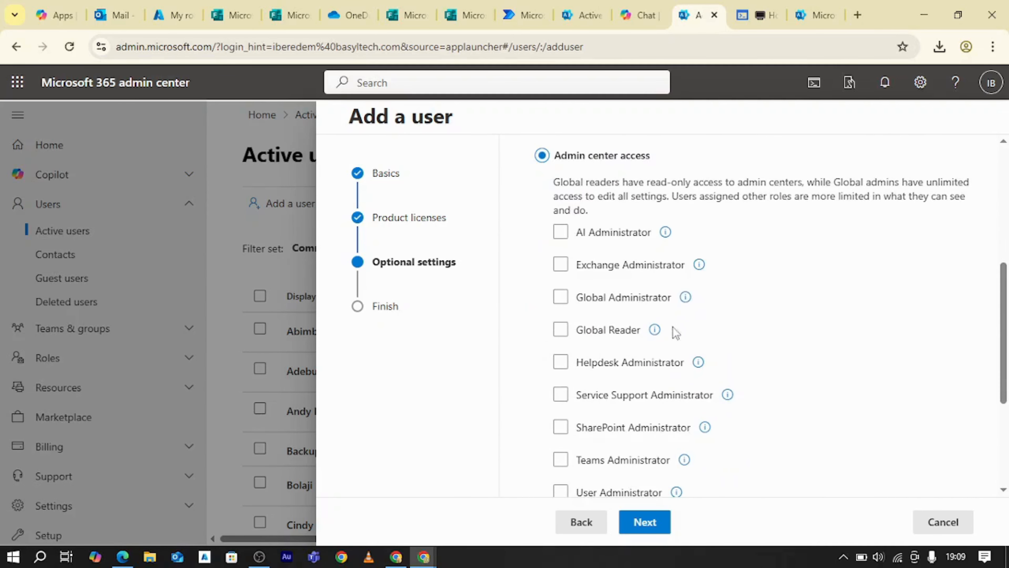
mouse_move(684, 296)
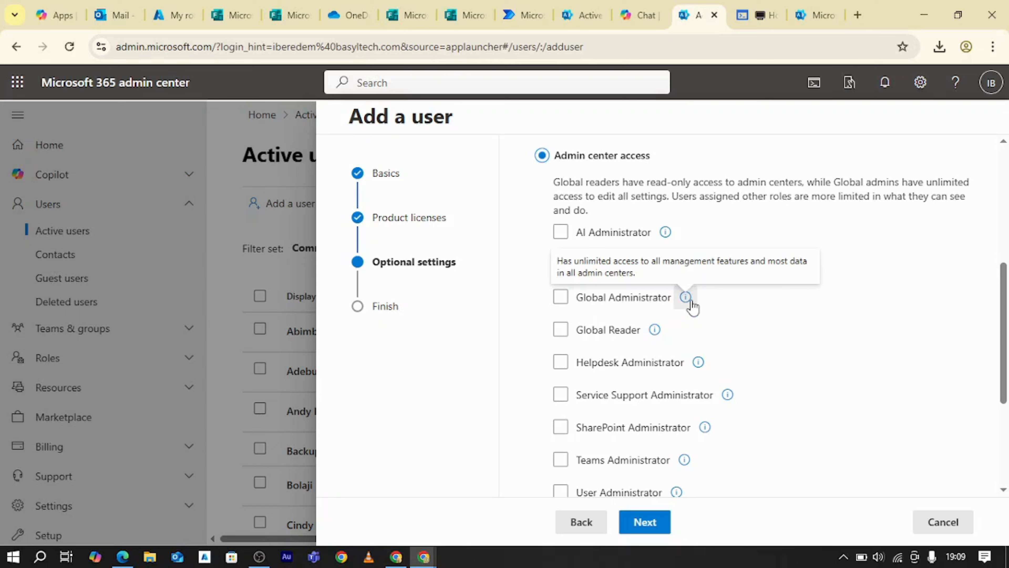
mouse_move(656, 331)
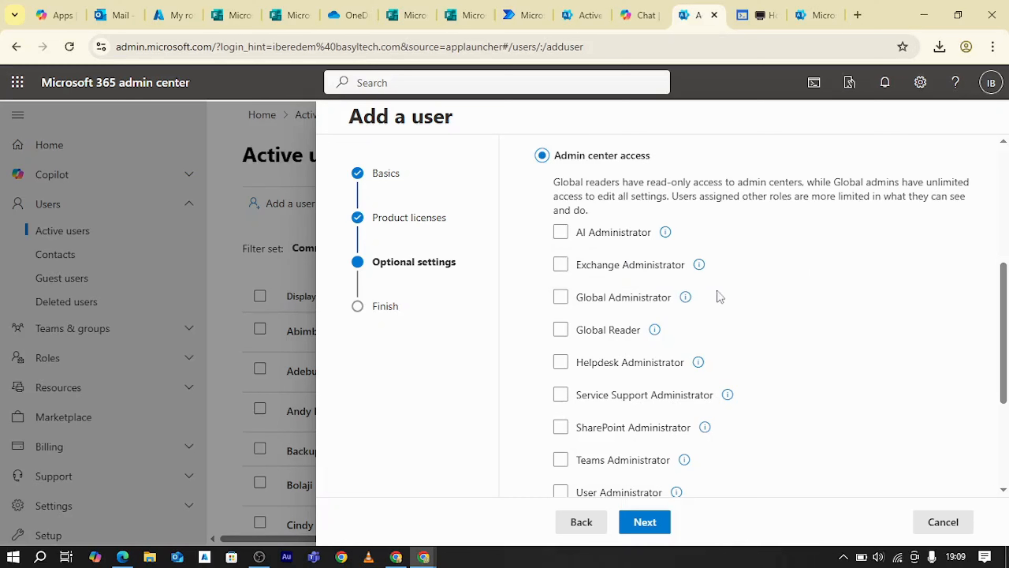
mouse_move(700, 269)
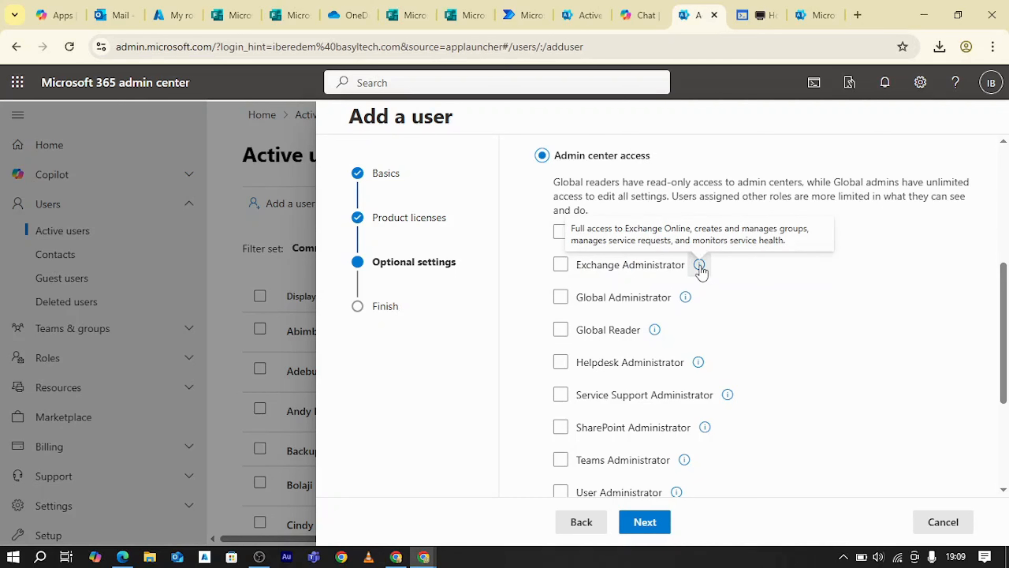
scroll(732, 296, "down", 3)
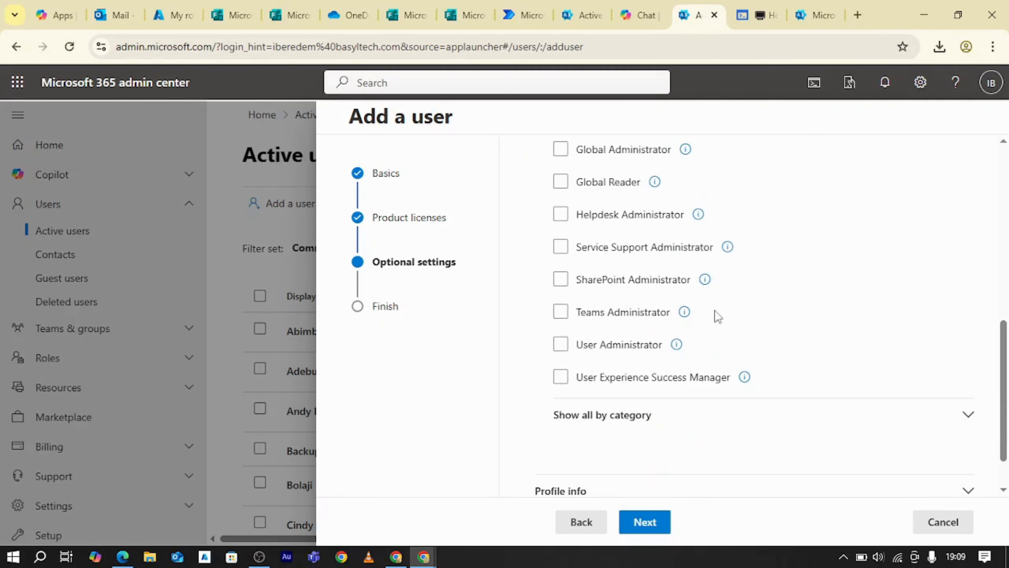
scroll(718, 316, "up", 7)
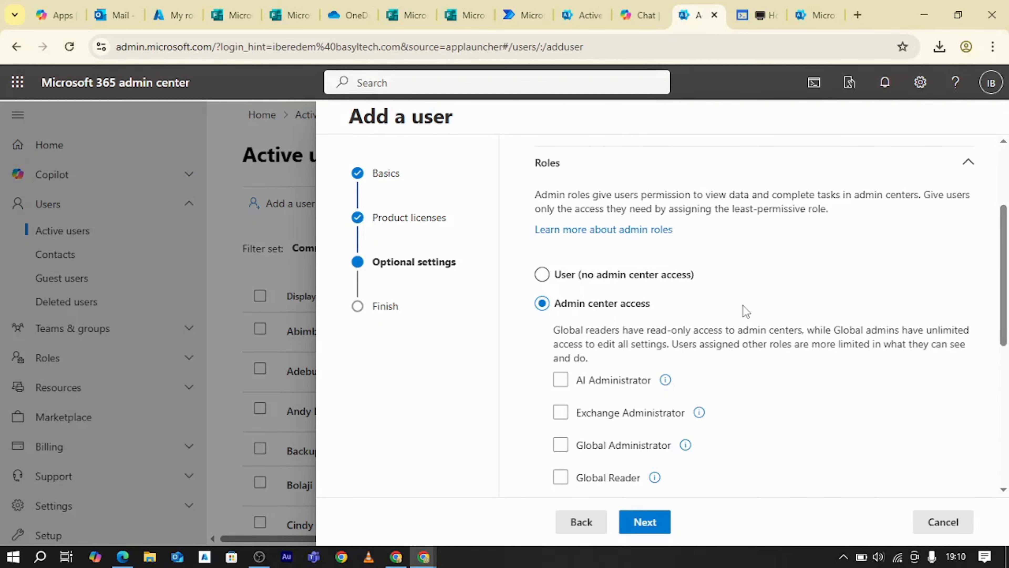
scroll(745, 311, "down", 5)
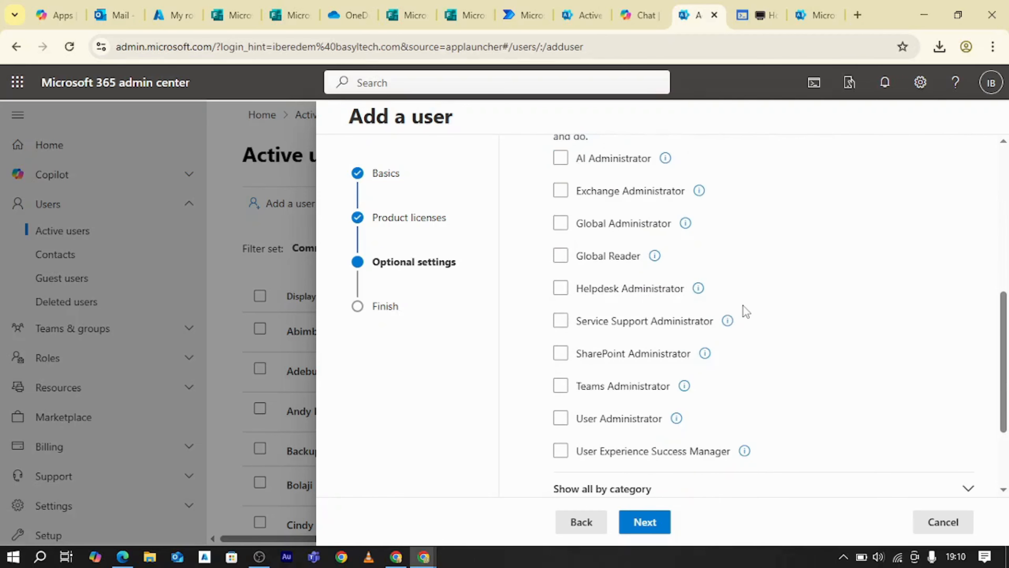
Read the User Administrator role's description and select that role for the new user
left_click(561, 420)
mouse_move(676, 420)
scroll(749, 310, "up", 2)
scroll(752, 317, "down", 5)
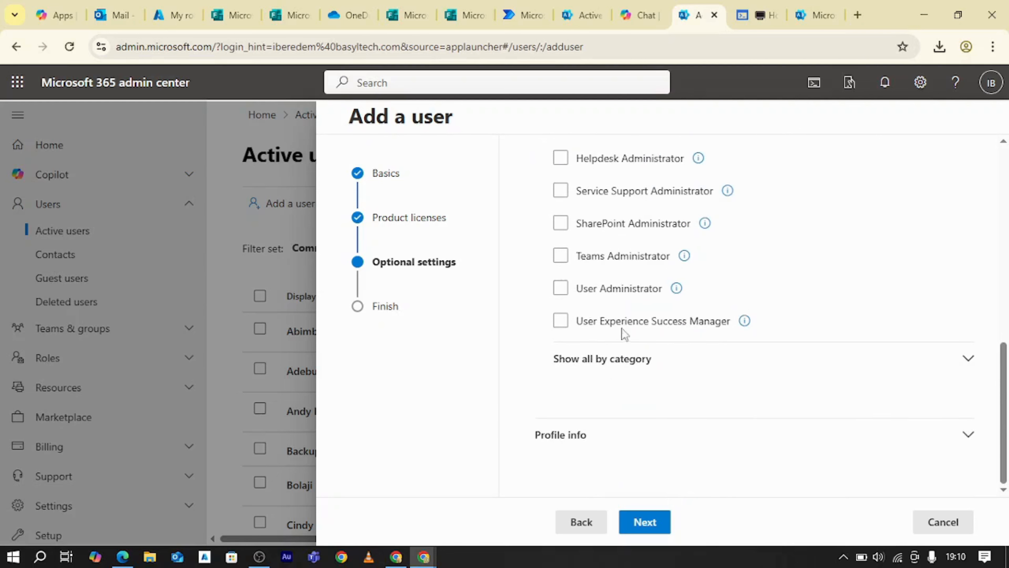
left_click(565, 289)
Expand the profile info and examine its job, office, phone and address fields without filling them in
left_click(608, 433)
scroll(626, 413, "down", 5)
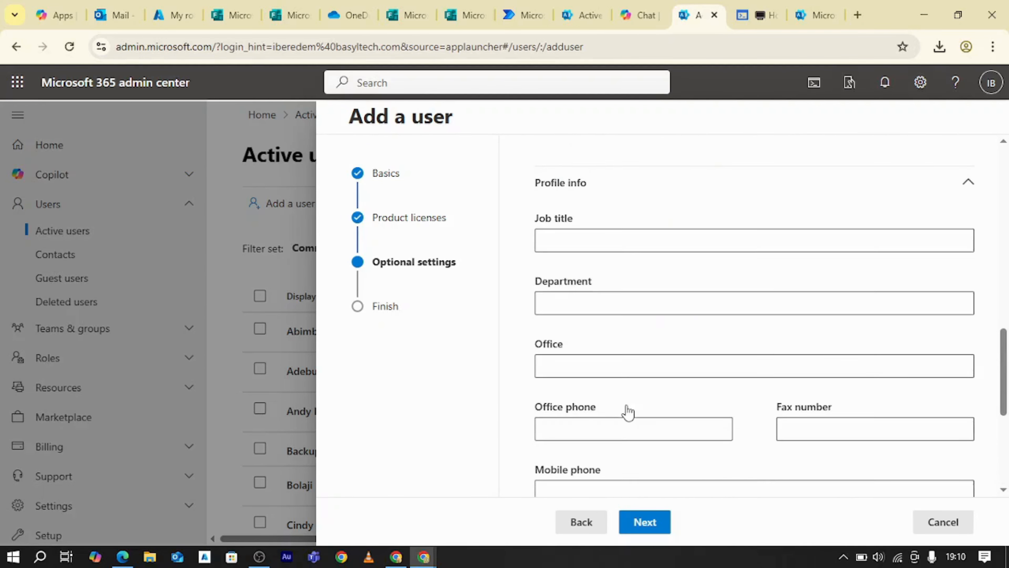
left_click(644, 239)
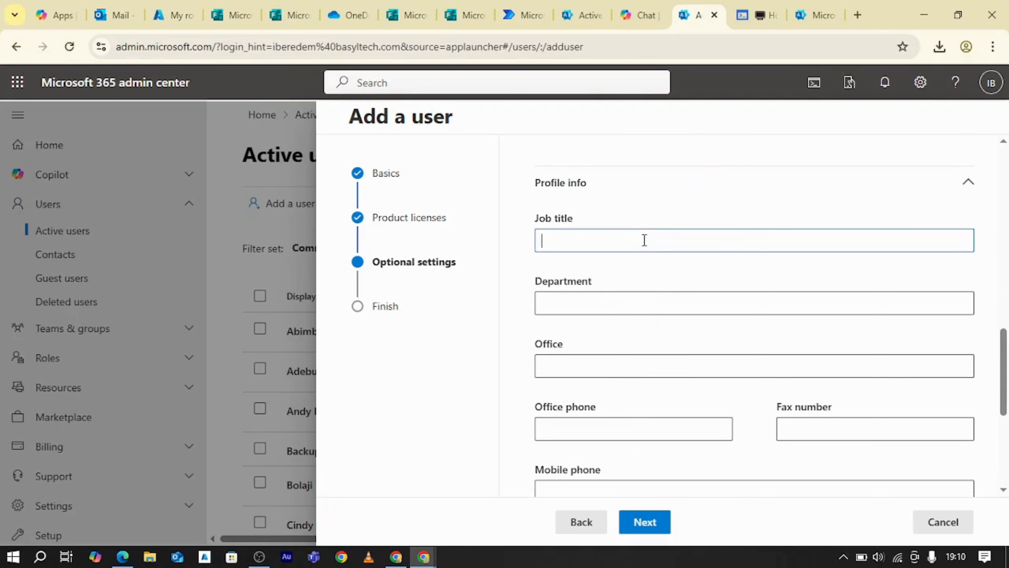
left_click(615, 296)
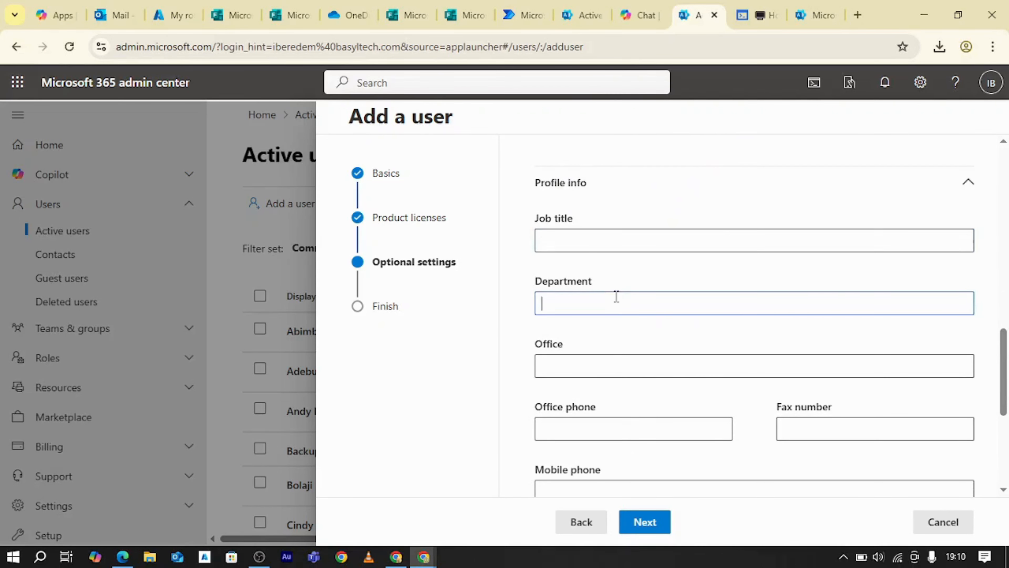
left_click(610, 361)
left_click(652, 429)
scroll(645, 413, "down", 3)
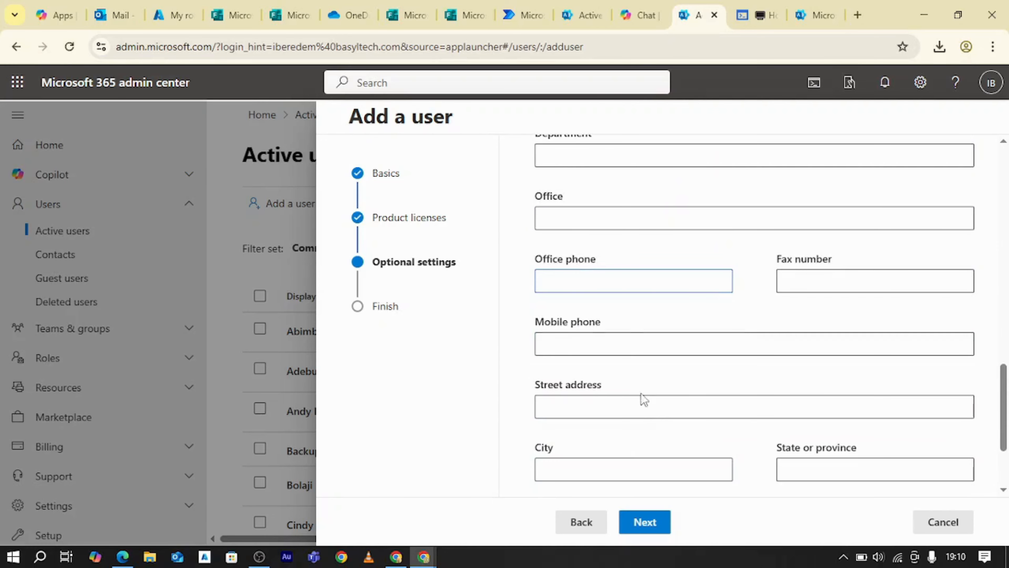
left_click(626, 334)
left_click(616, 412)
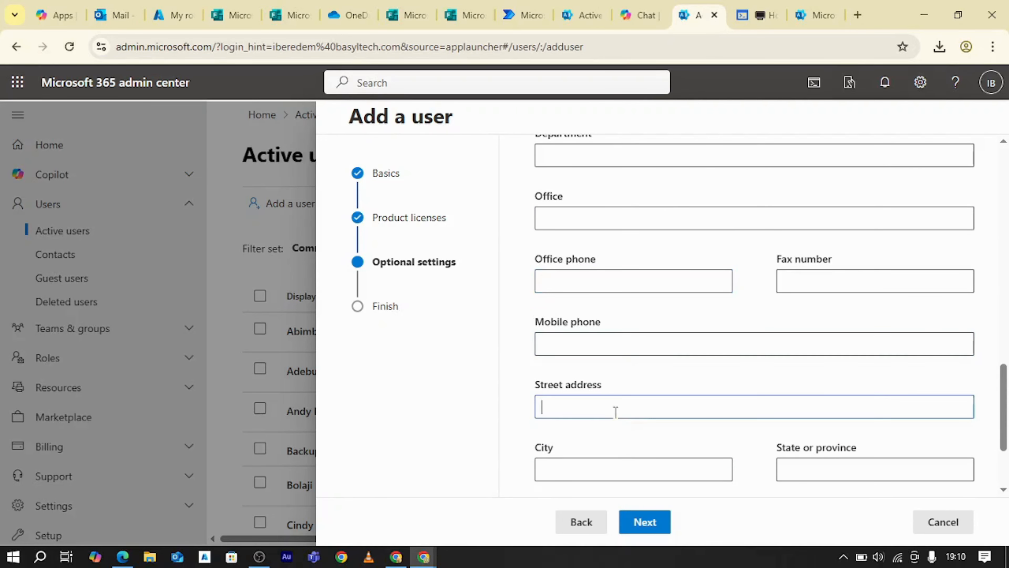
scroll(715, 451, "down", 3)
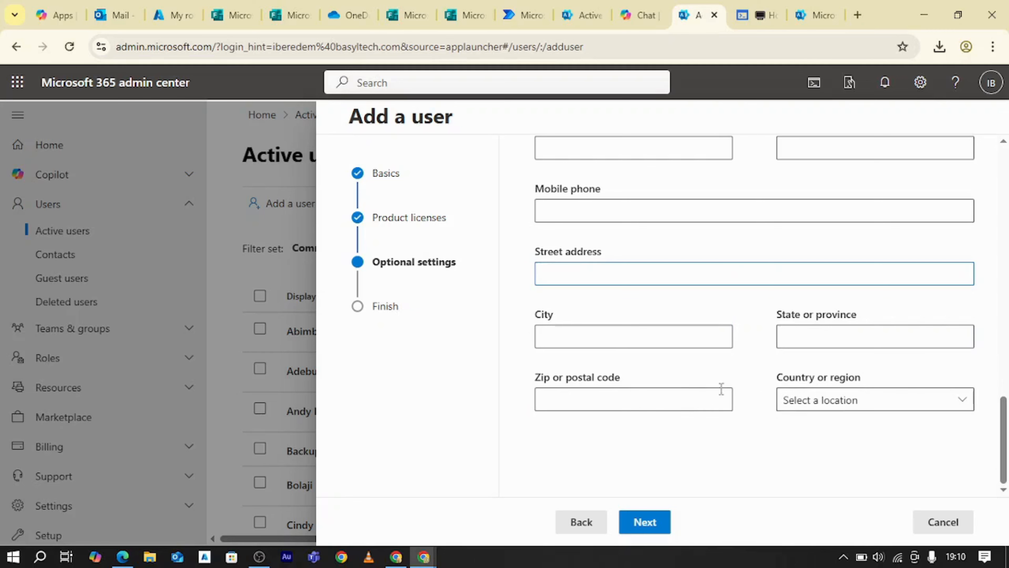
scroll(662, 369, "up", 3)
scroll(659, 370, "up", 2)
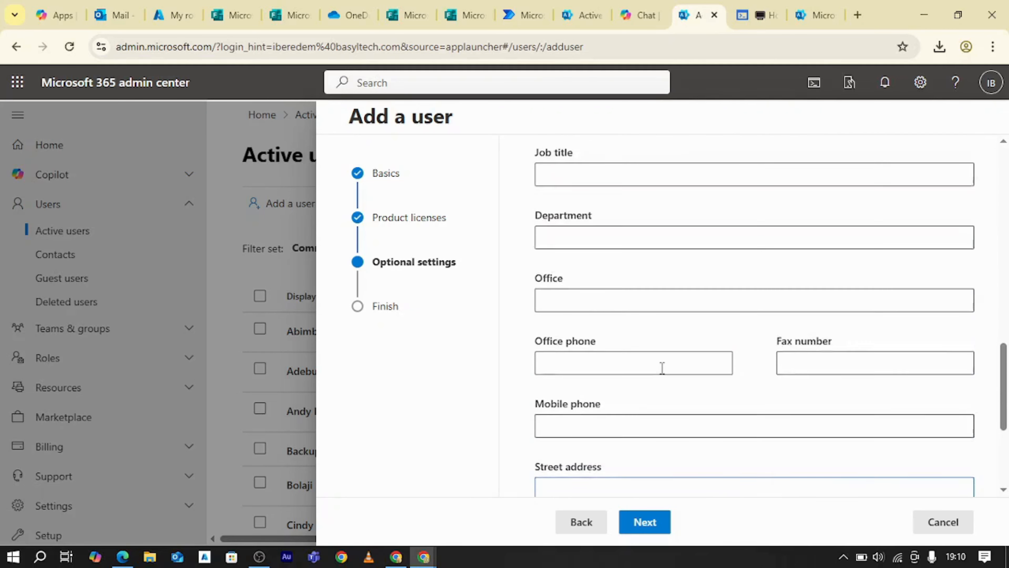
scroll(656, 368, "up", 3)
Enter Cloud engineer as the new user's job title and IT as the department
left_click(601, 333)
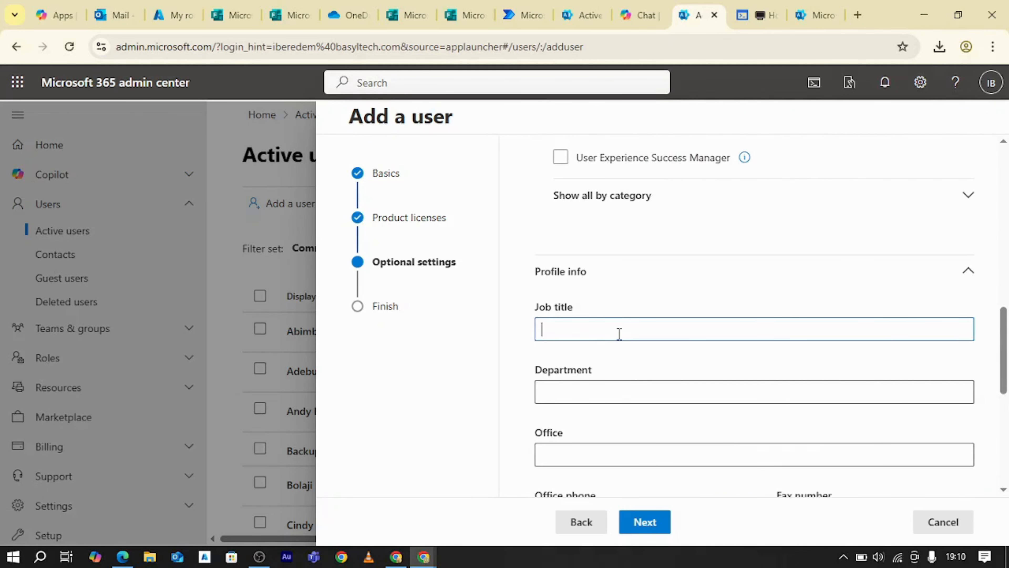
type("Cloud engineer")
left_click(780, 388)
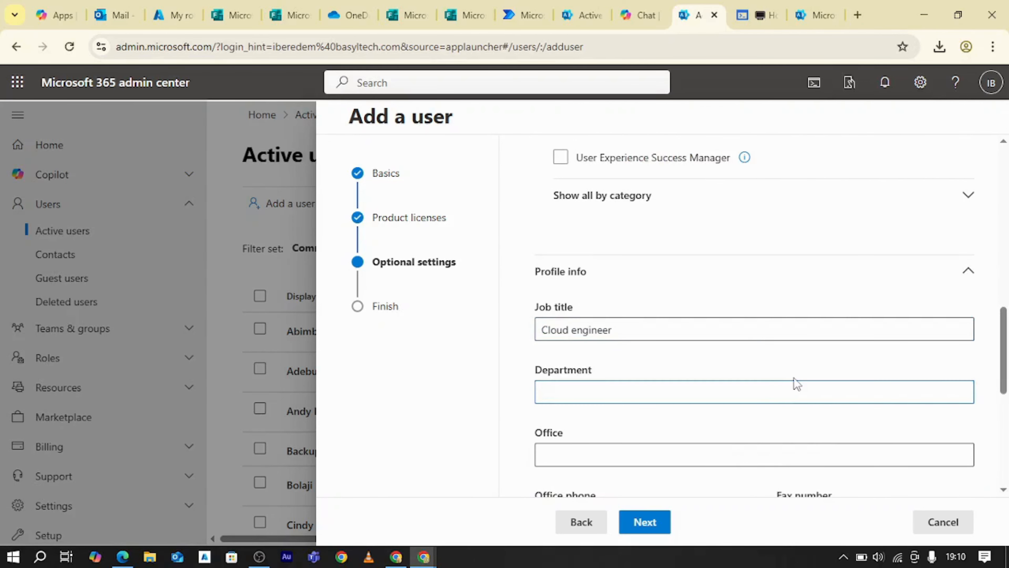
type("IT")
Enter Lagos as the city in the profile info, and continue to review the new user's assigned settings
scroll(734, 393, "down", 9)
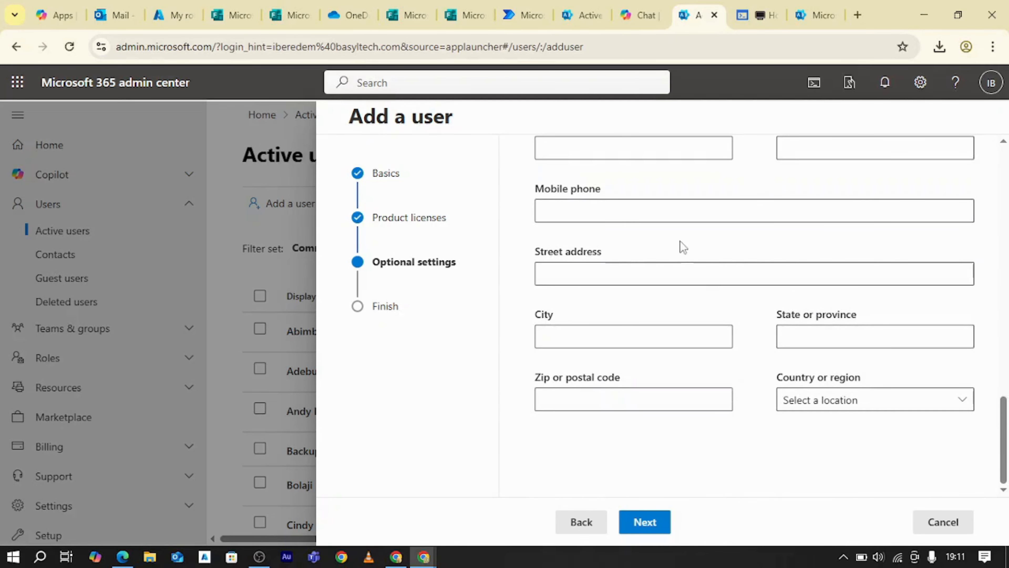
left_click(667, 341)
type("Lagos")
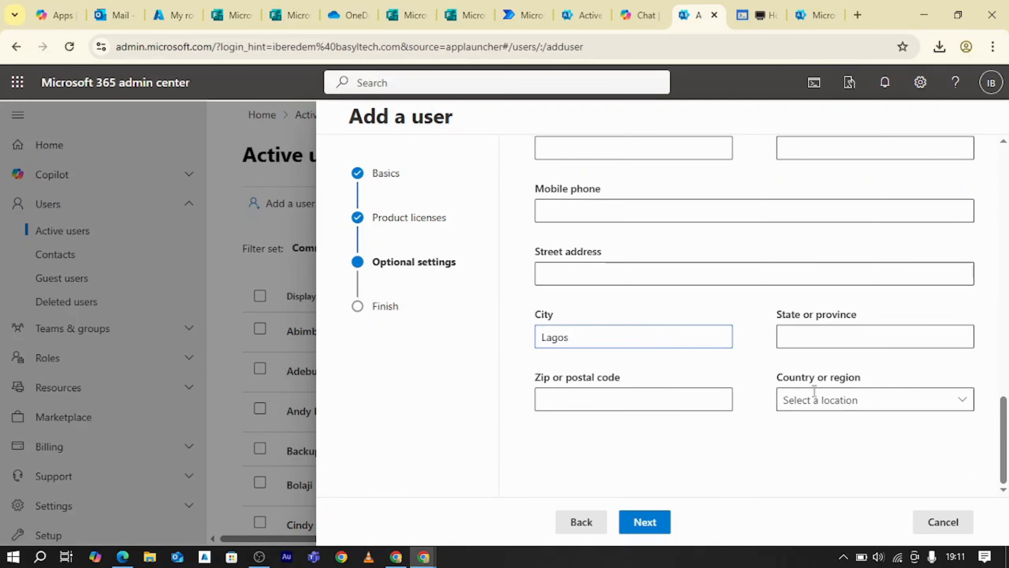
left_click(645, 522)
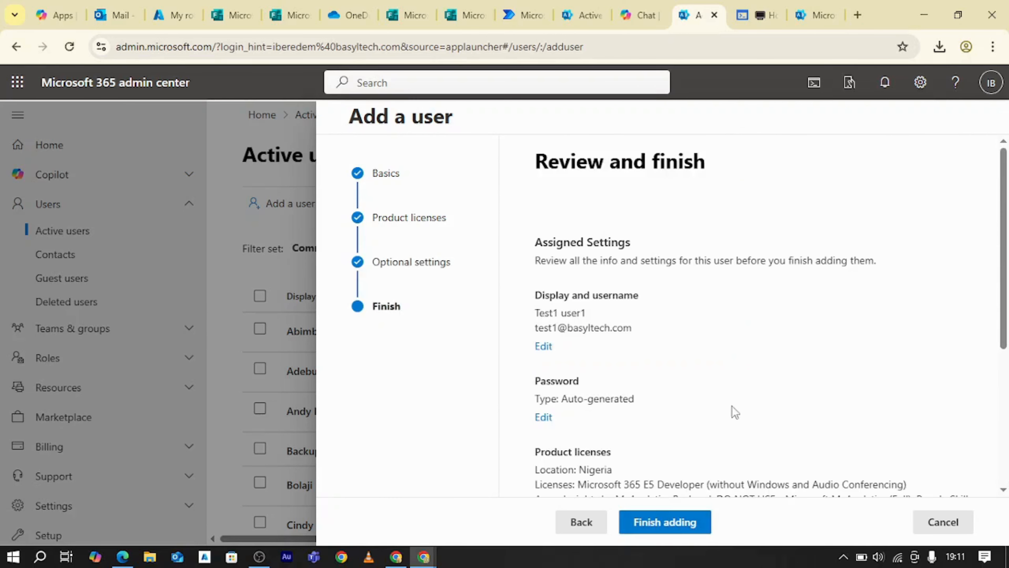
scroll(740, 398, "down", 2)
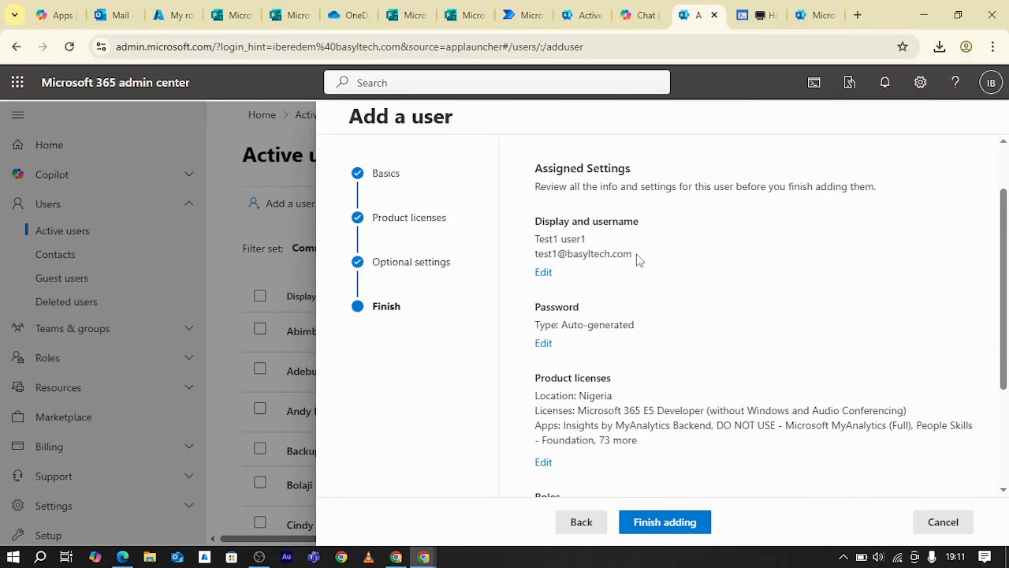
scroll(637, 255, "up", 2)
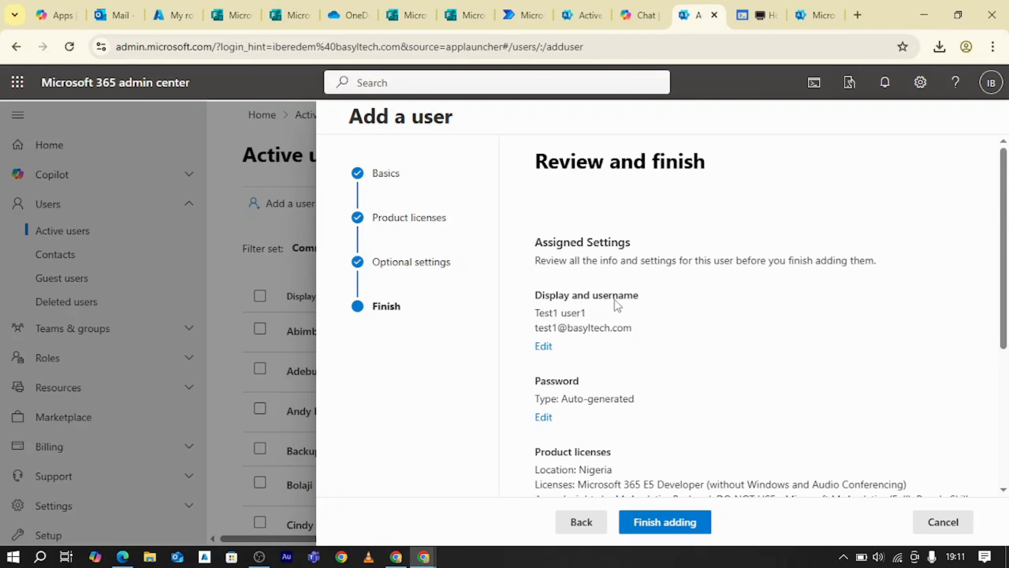
Review the new user's username, password, license, role and profile settings, and finish adding the user
scroll(615, 302, "down", 2)
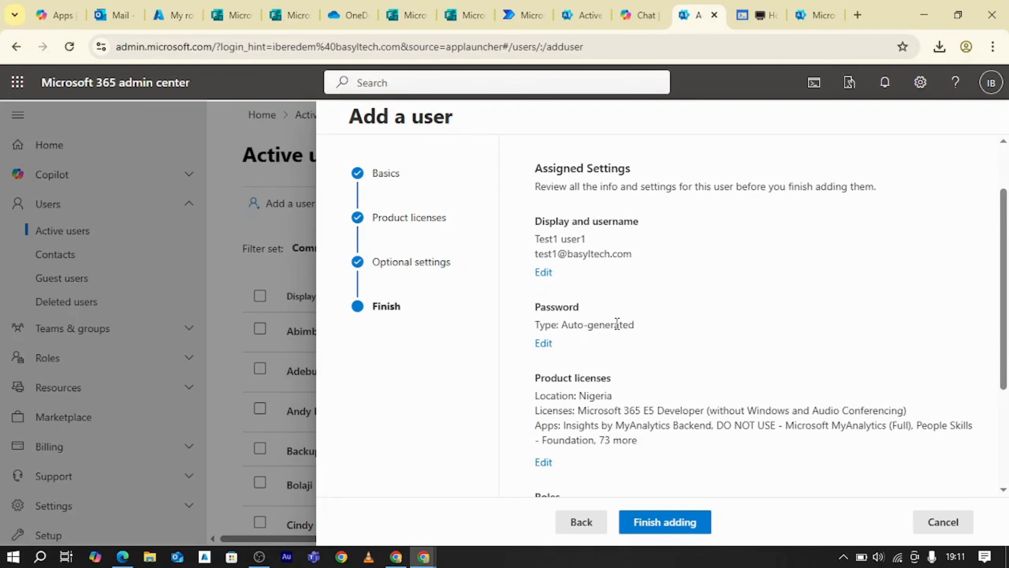
scroll(617, 324, "down", 4)
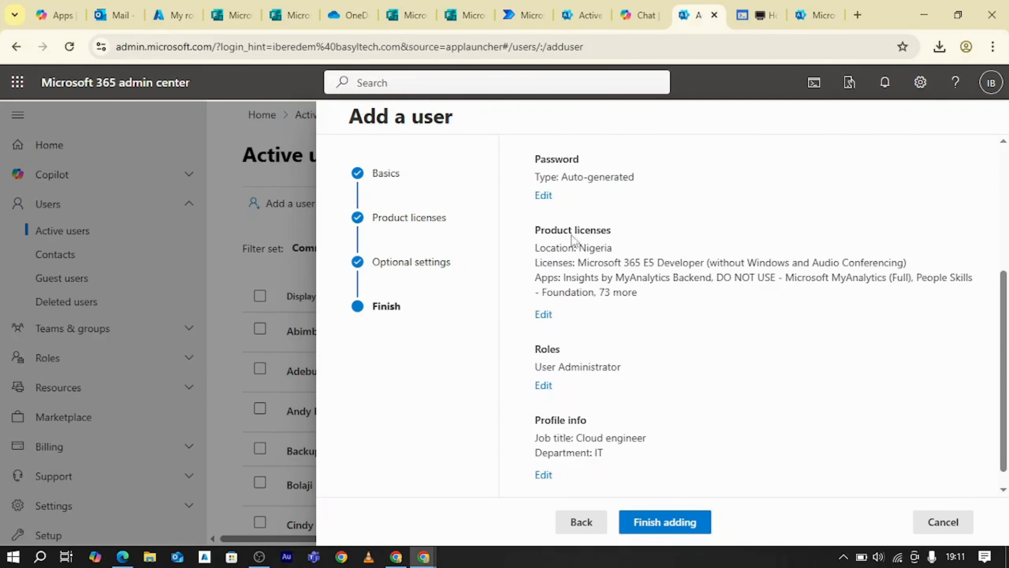
scroll(600, 330, "down", 1)
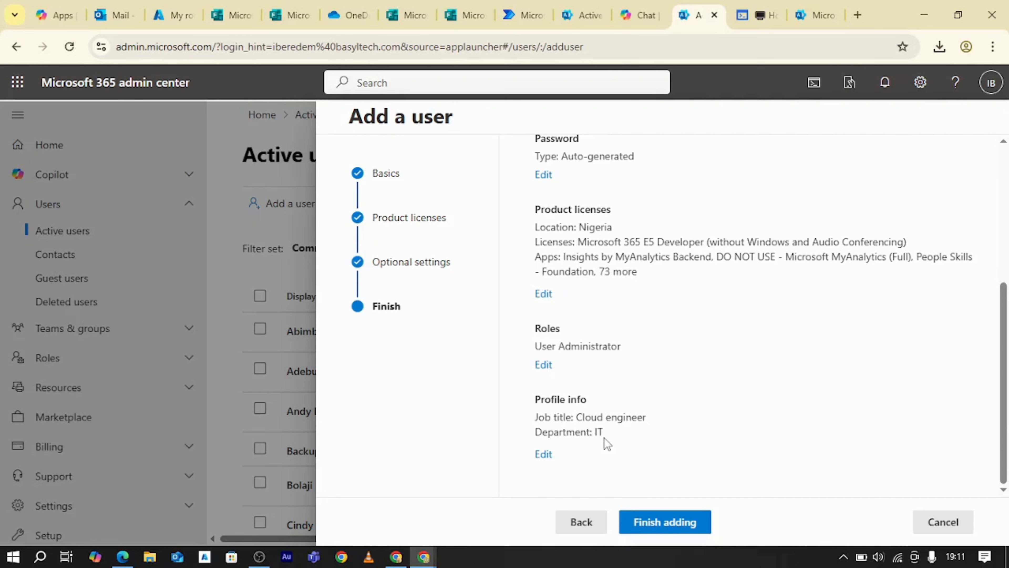
left_click(656, 531)
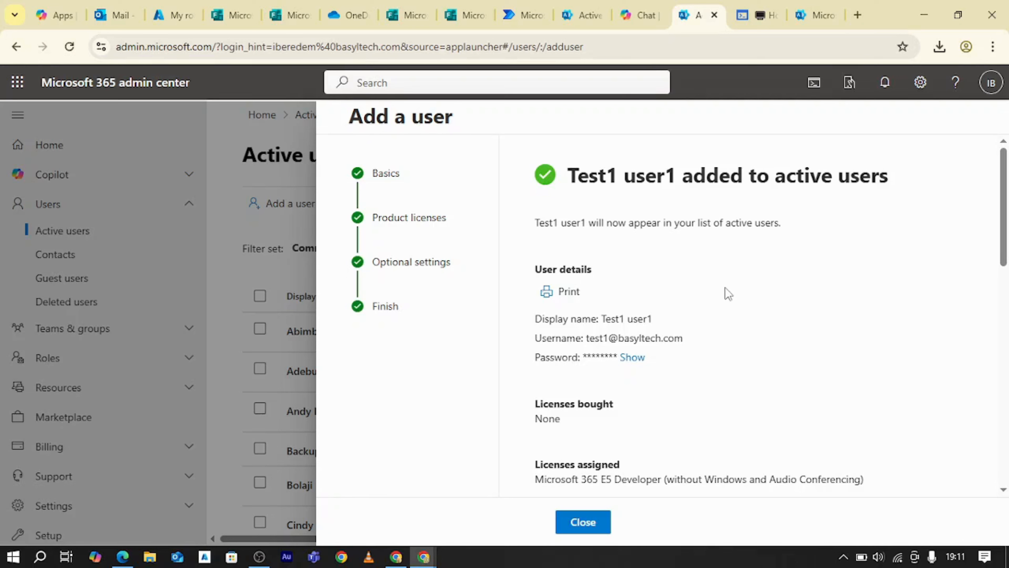
Examine the added user's confirmation details, including the assigned licenses, the welcome email option and the user template settings
scroll(725, 286, "down", 5)
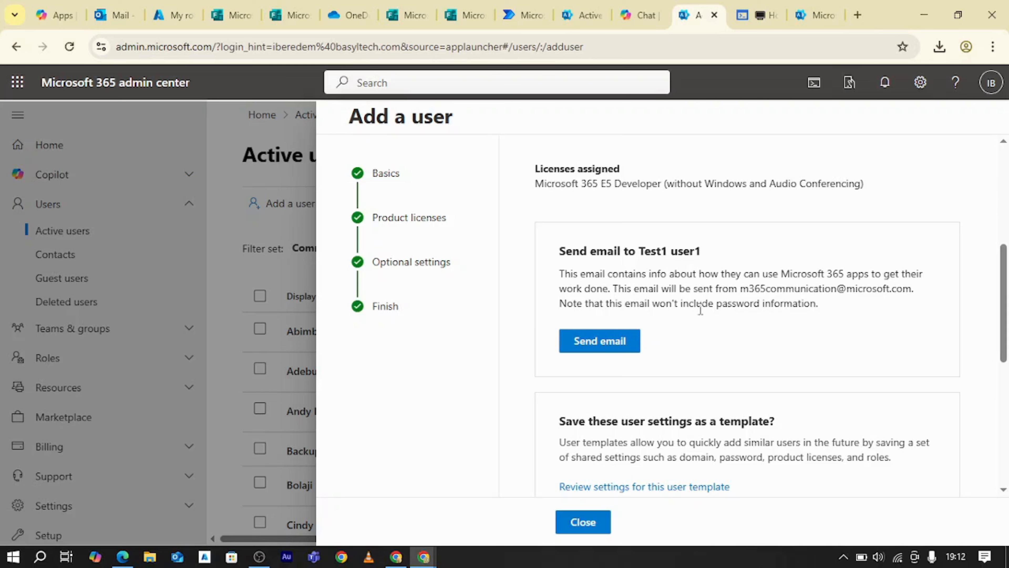
scroll(681, 294, "down", 7)
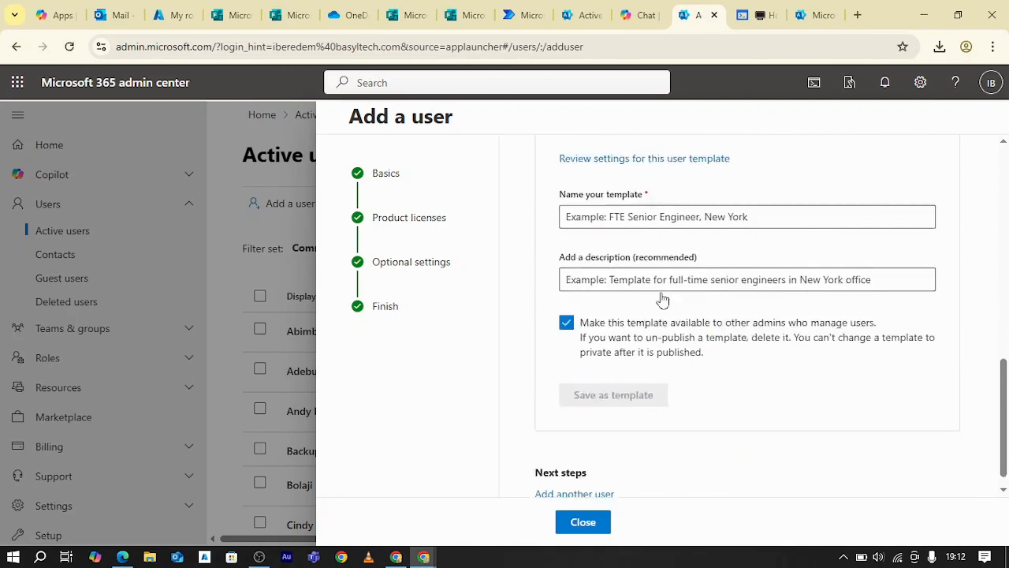
scroll(662, 293, "up", 2)
scroll(662, 293, "up", 7)
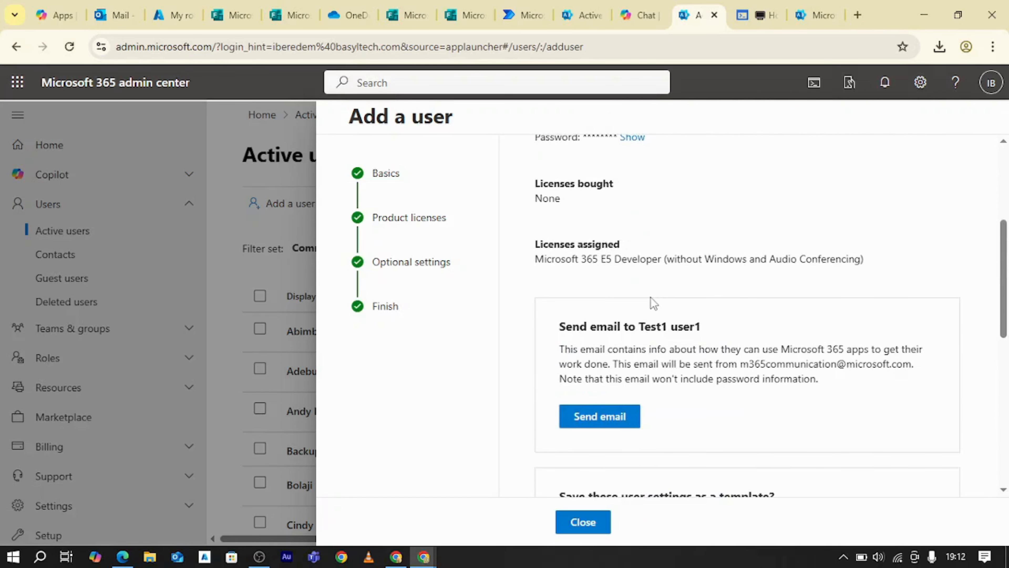
scroll(652, 300, "up", 5)
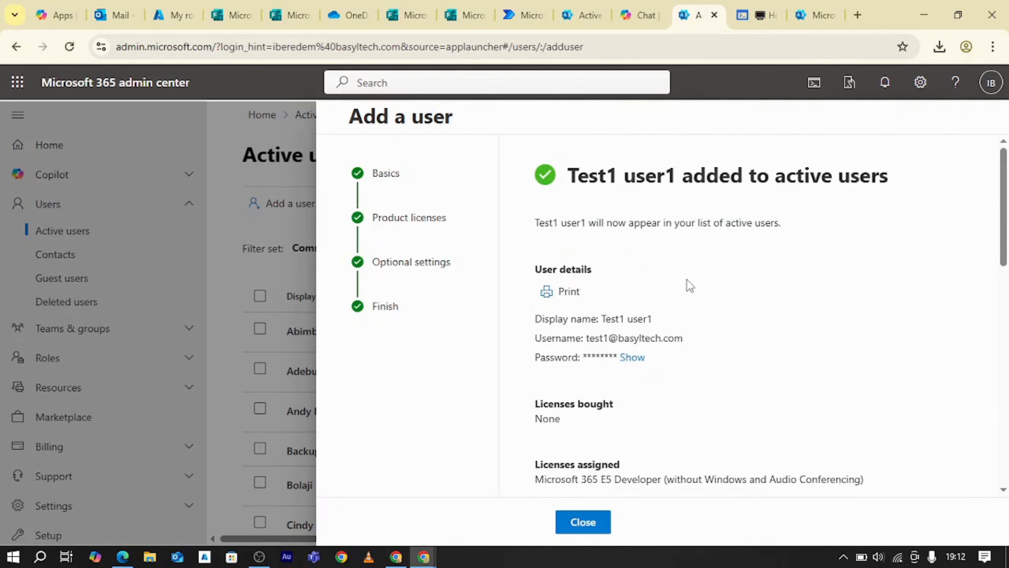